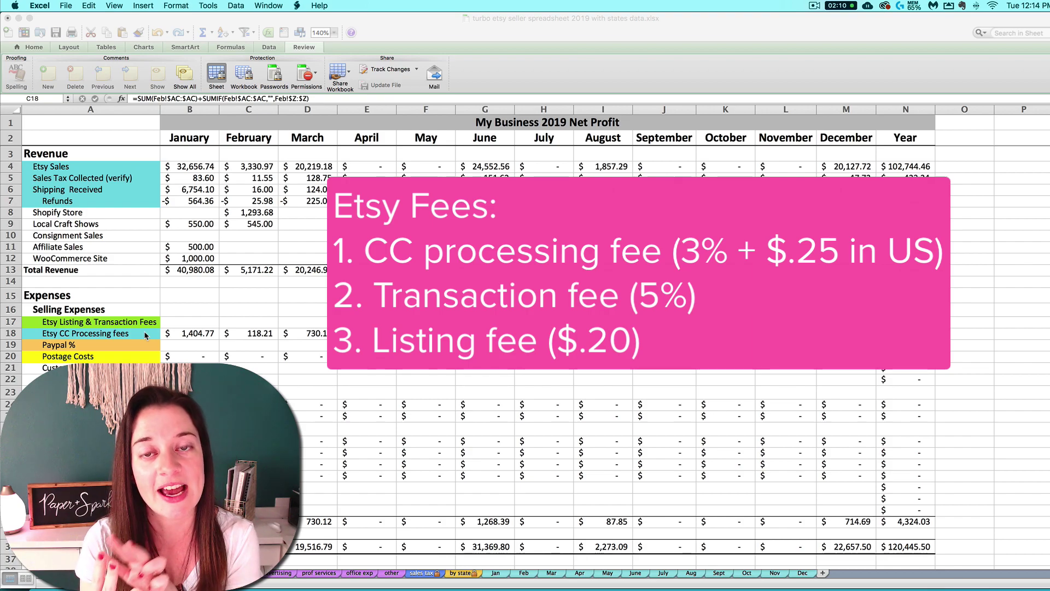
# Switch to the Etsy Shop Manager in Safari and open the shop's payment account page
pyautogui.press('super+Tab')
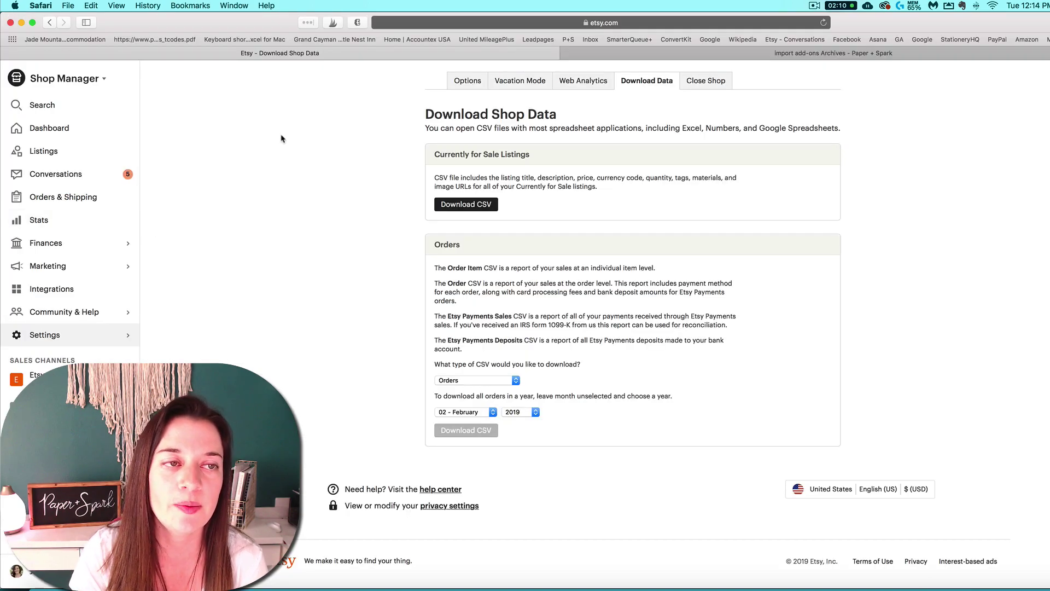
pyautogui.click(35, 243)
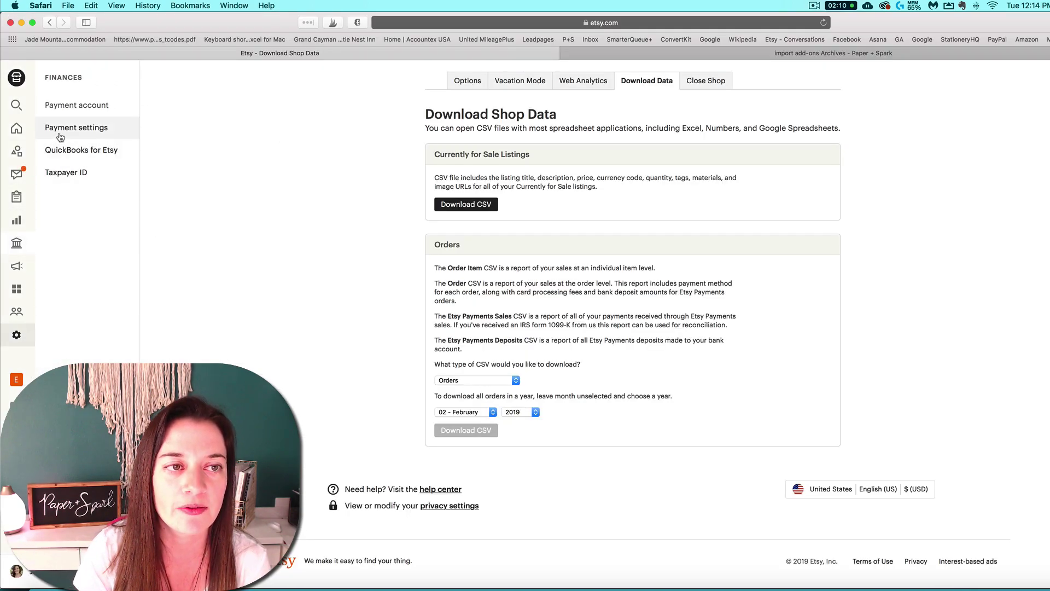
pyautogui.click(100, 107)
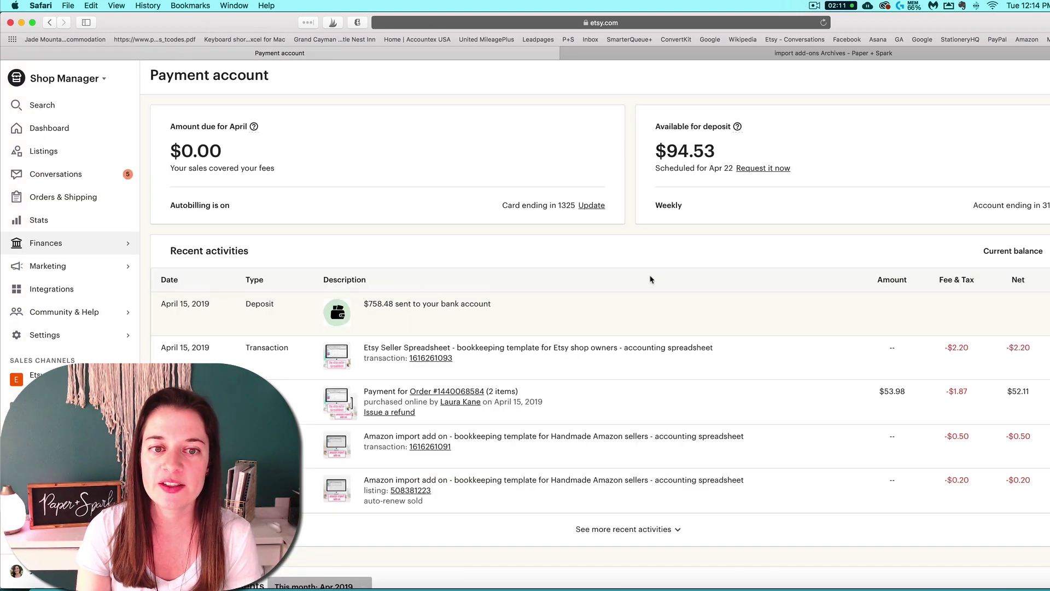
# Set the monthly statements range to the last 3 months and open the February 2019 statement
pyautogui.scroll(-7, 646, 280)
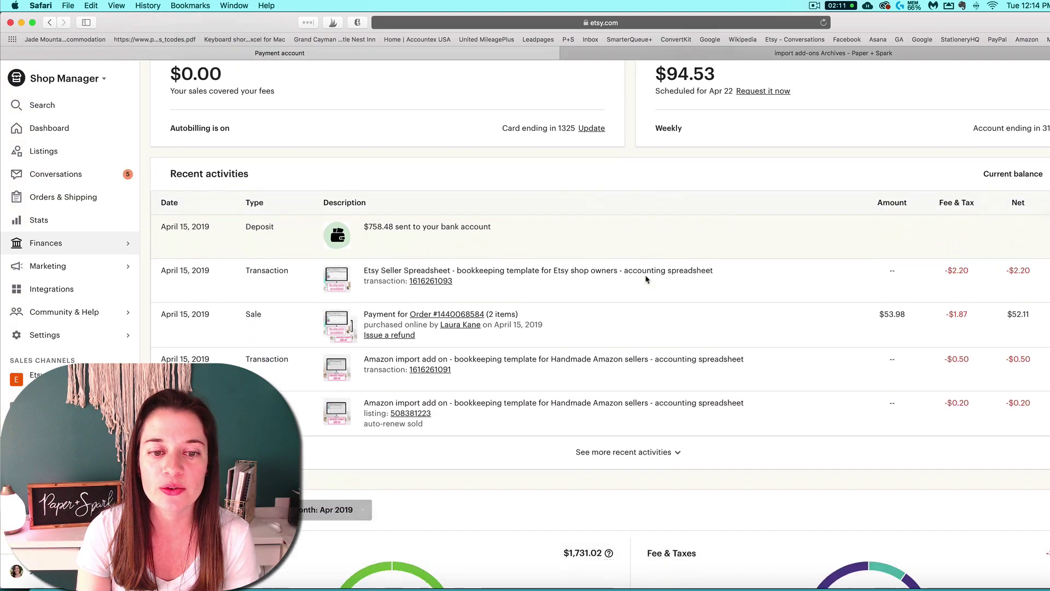
pyautogui.click(315, 179)
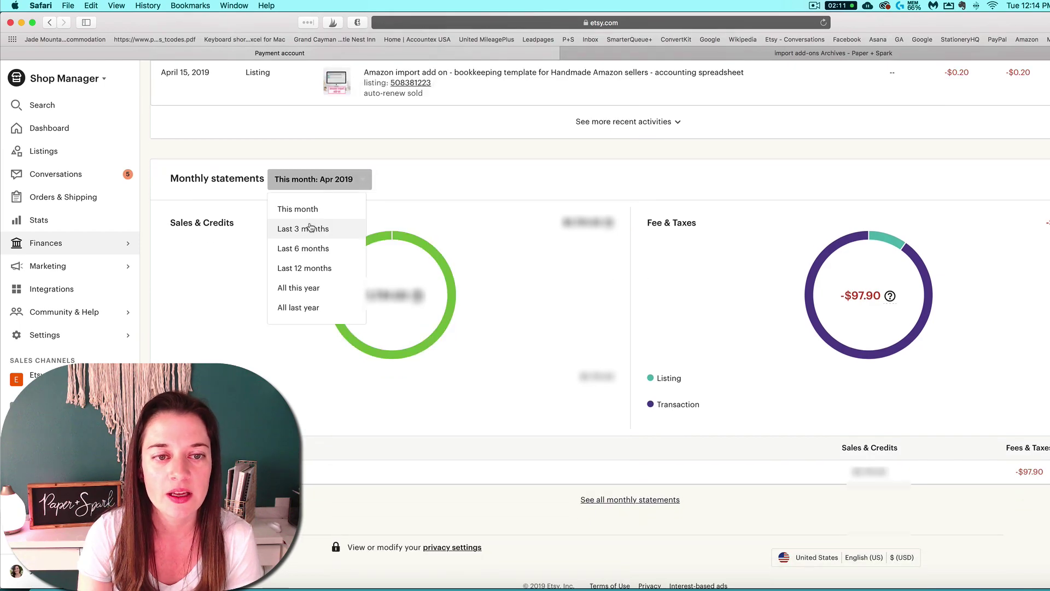
pyautogui.click(289, 232)
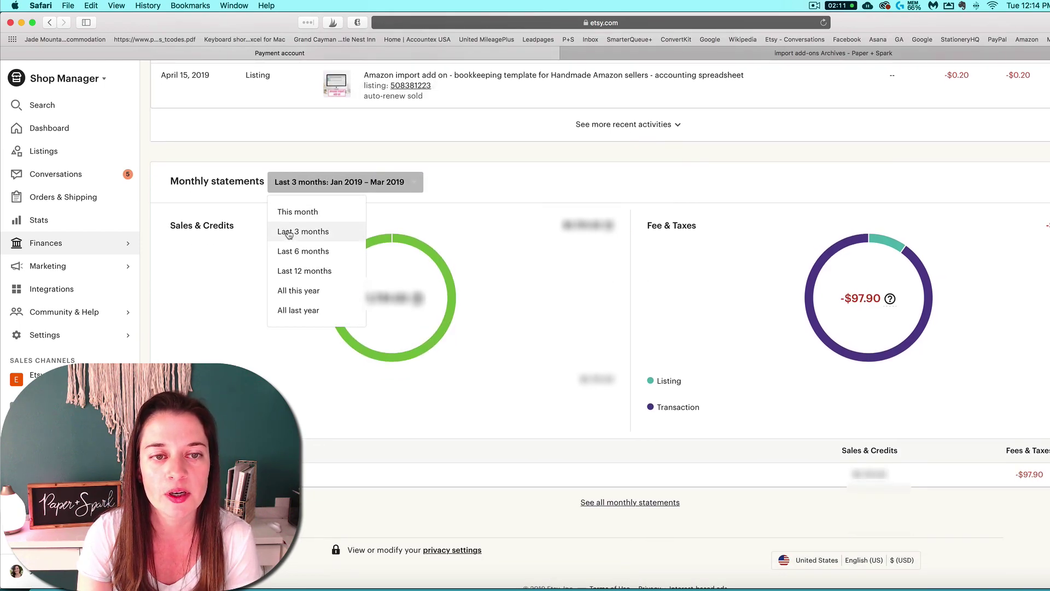
pyautogui.click(370, 234)
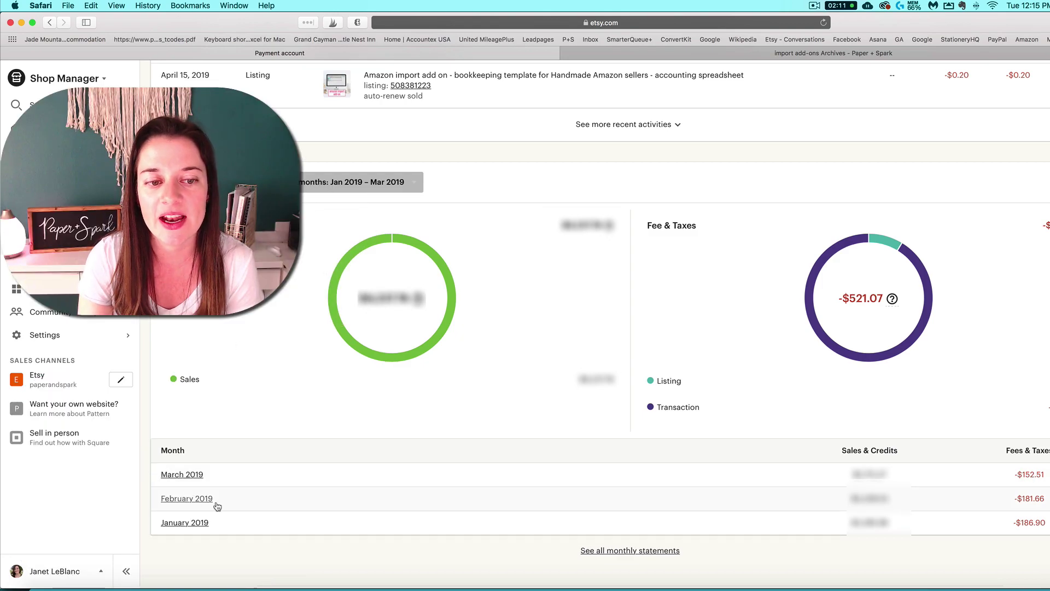
pyautogui.click(172, 499)
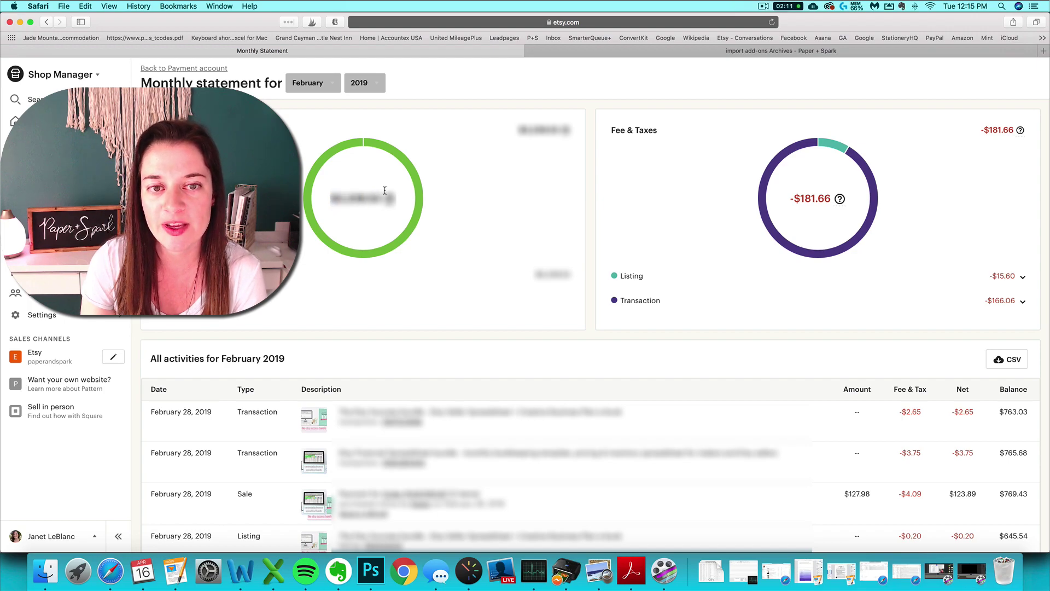
# Compare the February statement's sales and its listing and transaction fees with the net profit sheet in Excel
pyautogui.moveTo(331, 198); pyautogui.dragTo(381, 198)
pyautogui.click(274, 571)
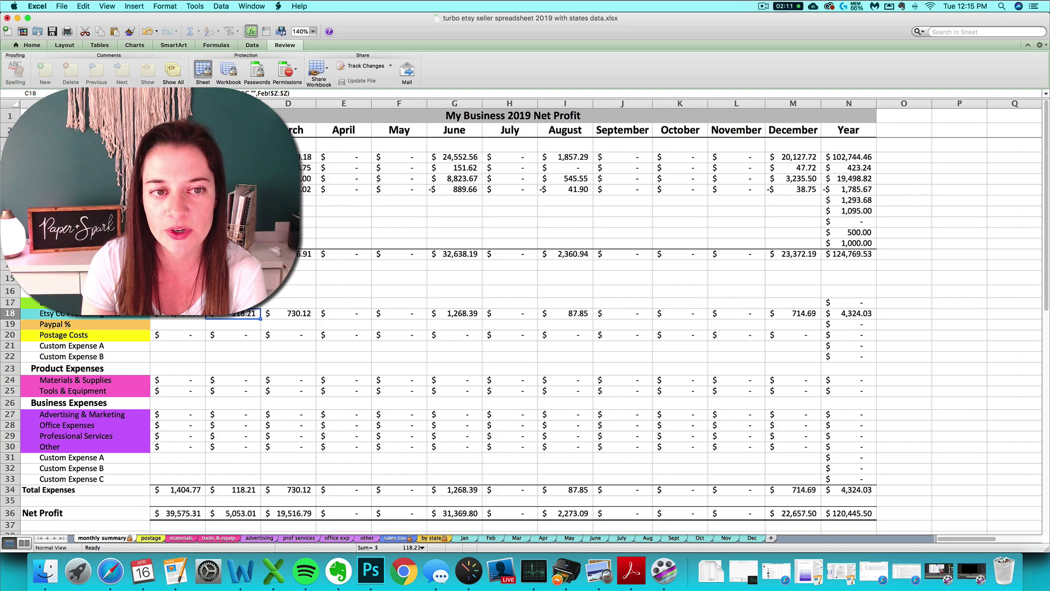
pyautogui.click(111, 571)
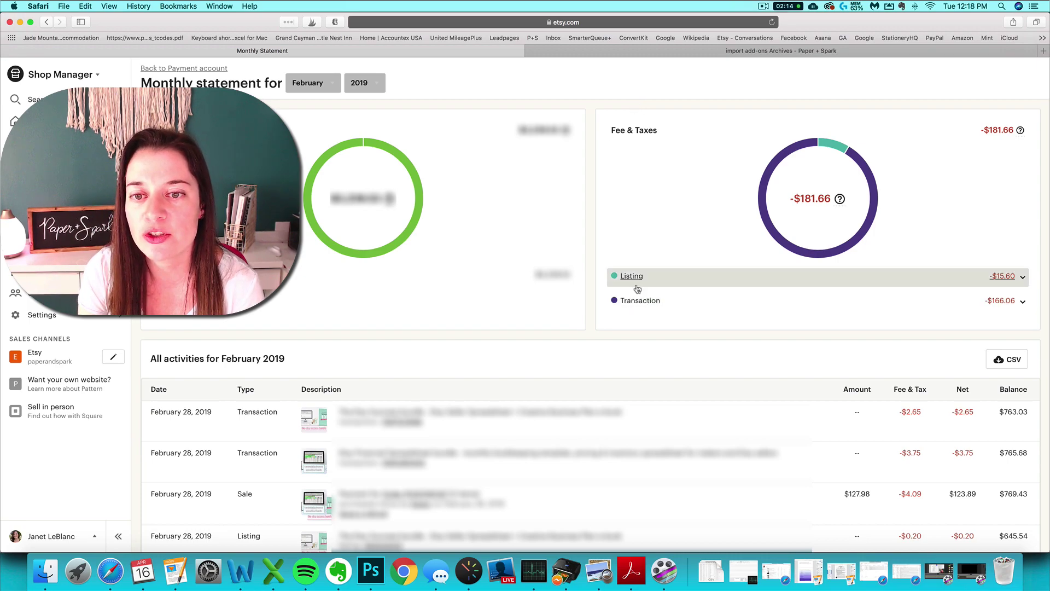
pyautogui.click(273, 572)
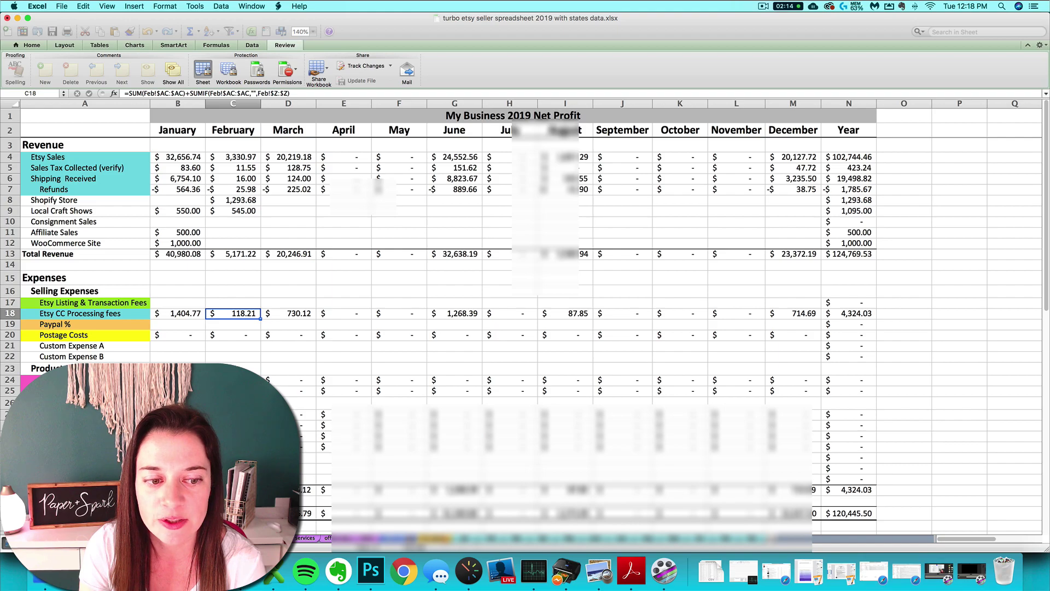
pyautogui.press('super+Tab')
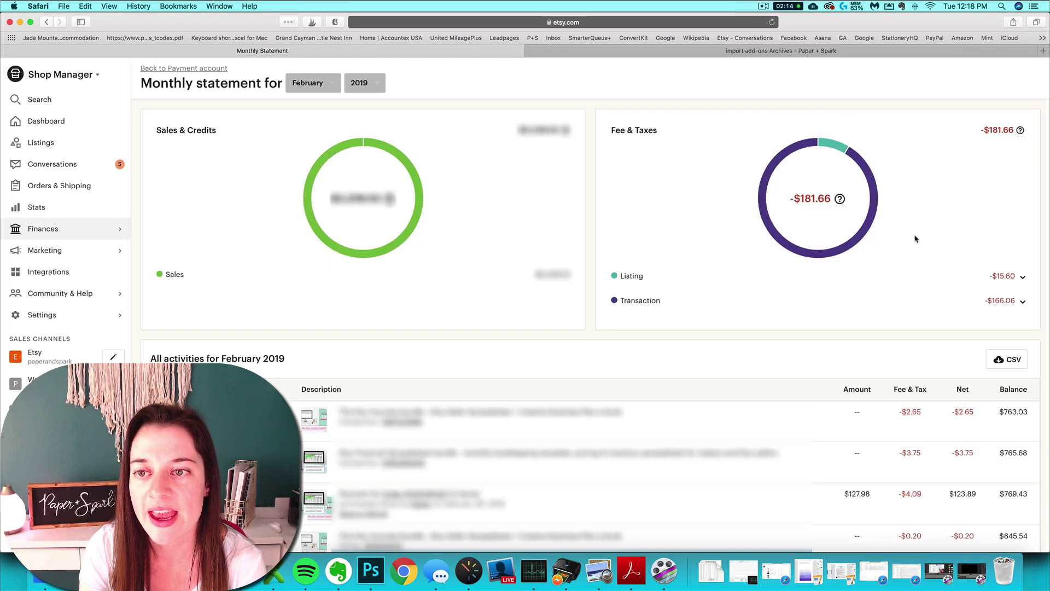
pyautogui.moveTo(769, 250)
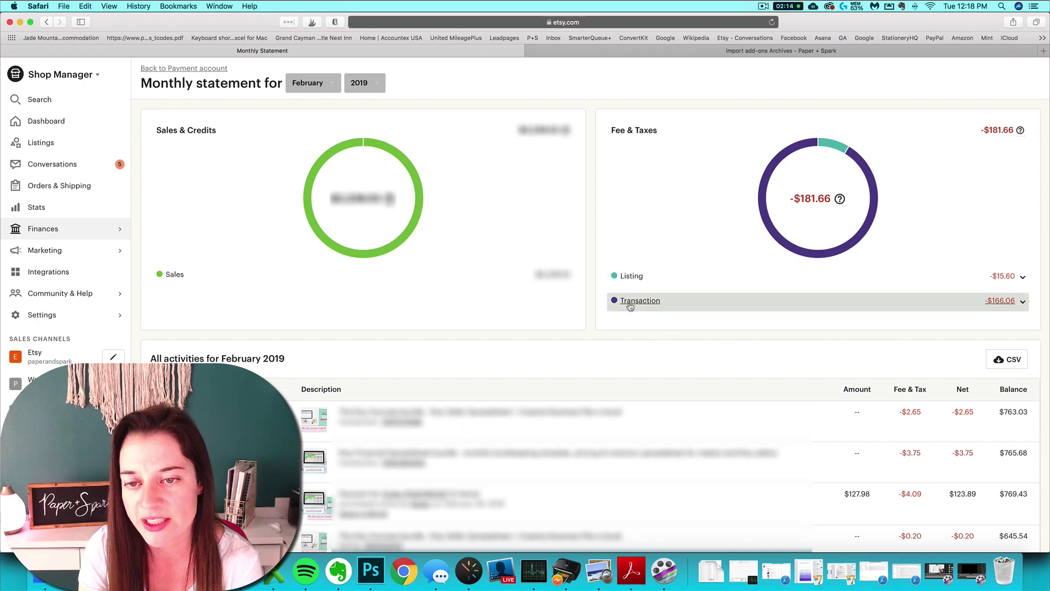
# Enter 181.66 as February's Etsy Listing & Transaction Fees in cell C17 of the Excel net profit sheet
pyautogui.click(276, 574)
pyautogui.click(241, 305)
pyautogui.write('181.666')
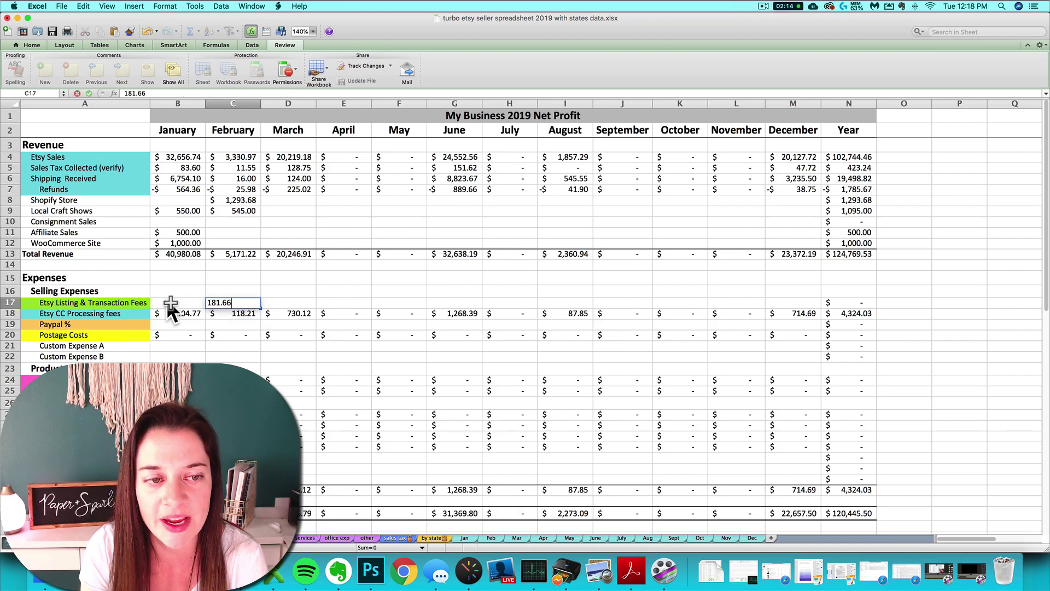
pyautogui.press('Return')
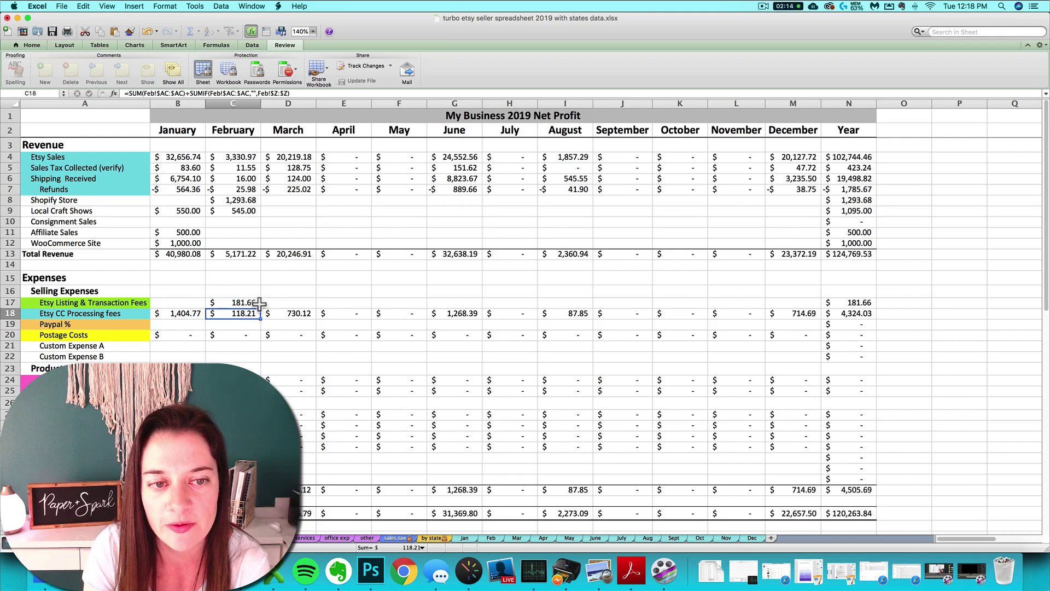
# Download the February 2019 activities CSV from the Etsy statement in Safari and open etsy_statement_2019-2.csv in Excel
pyautogui.press('super+Tab')
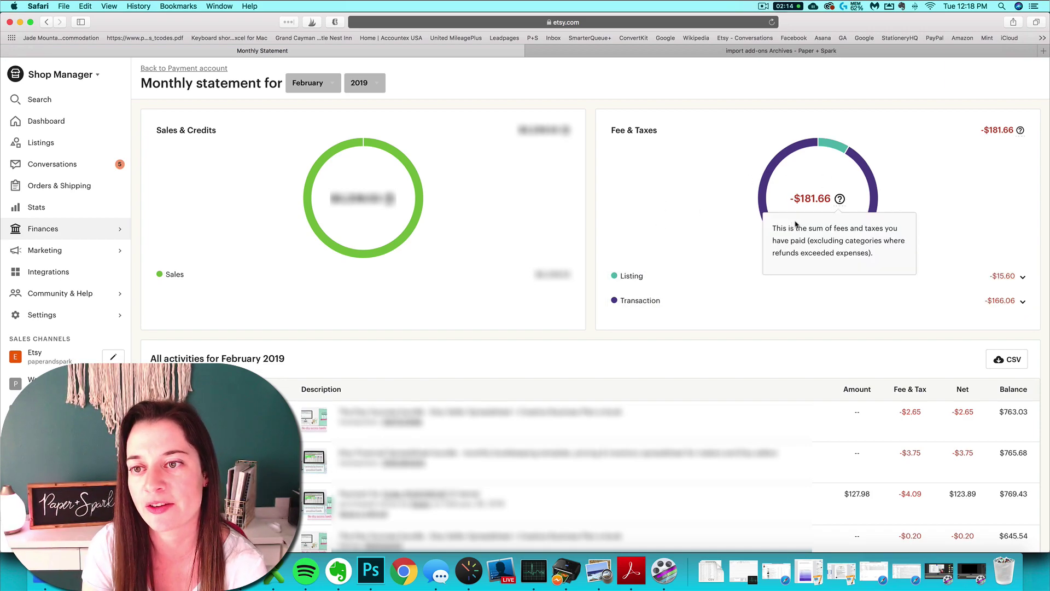
pyautogui.moveTo(839, 198)
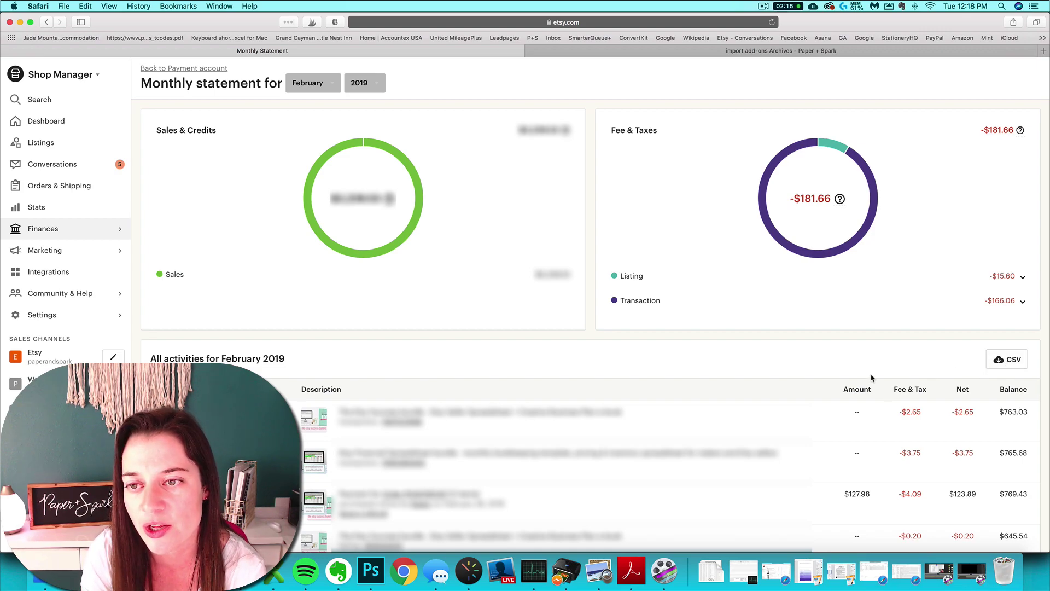
pyautogui.moveTo(222, 359); pyautogui.dragTo(290, 359)
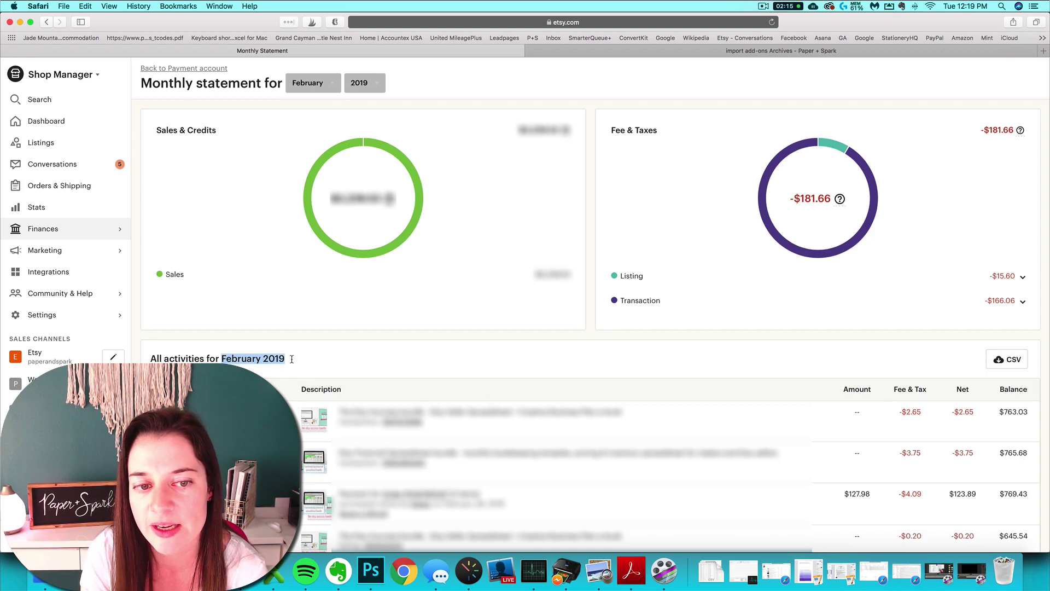
pyautogui.click(229, 360)
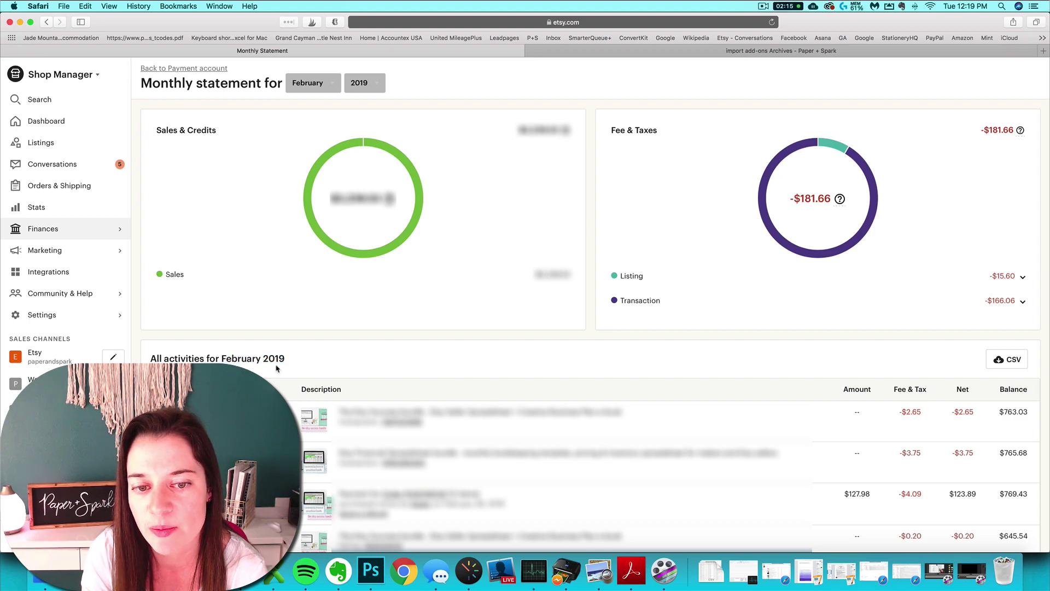
pyautogui.click(1005, 360)
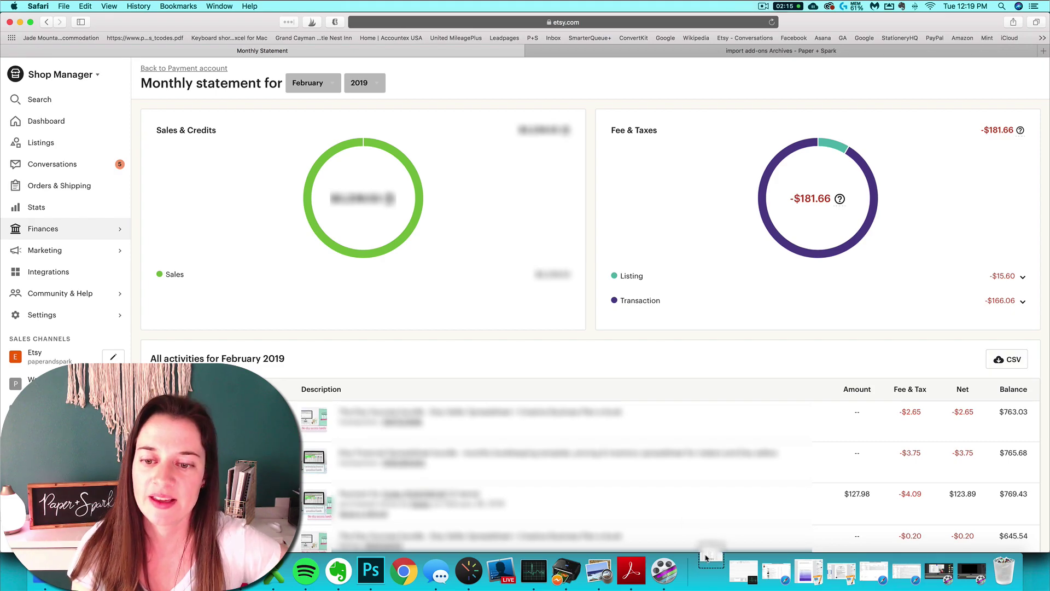
pyautogui.click(712, 576)
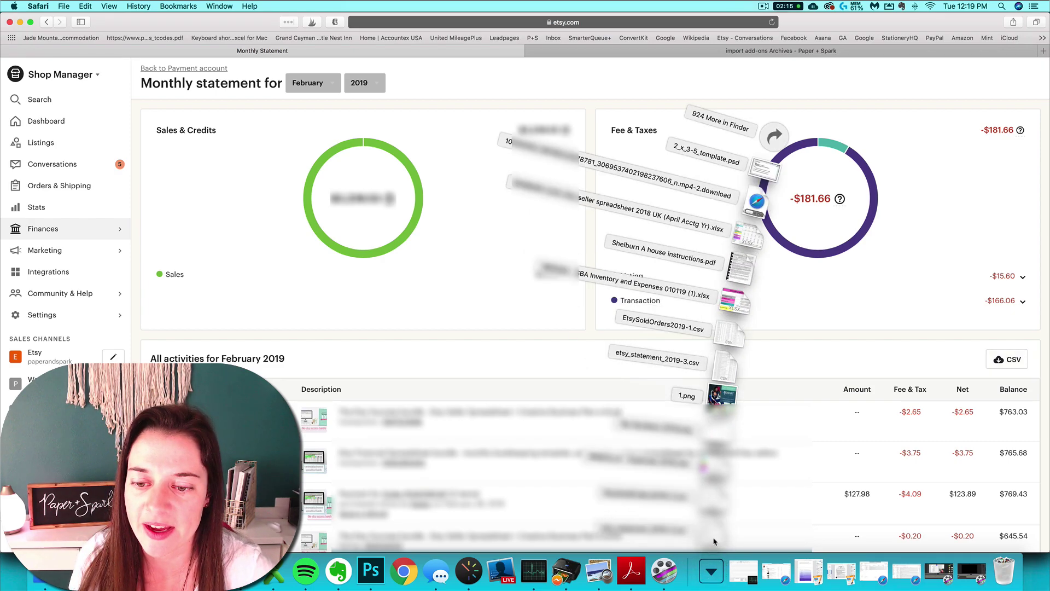
pyautogui.click(713, 539)
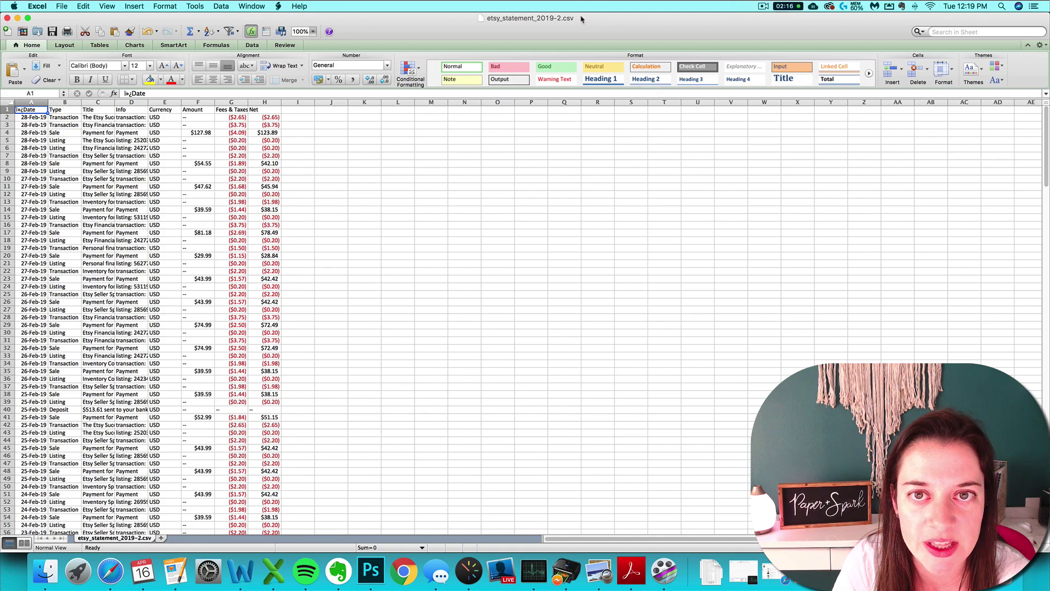
# Look through the upper rows of the Amount, Fees & Taxes and Net columns in the statement
pyautogui.click(192, 145)
pyautogui.press('Right')
pyautogui.press('Right')
pyautogui.press('Down')
pyautogui.press('Down')
pyautogui.press('Down')
pyautogui.press('Down')
pyautogui.press('Down')
pyautogui.press('Down')
pyautogui.press('Down')
pyautogui.press('Down')
pyautogui.press('Down')
pyautogui.press('Down')
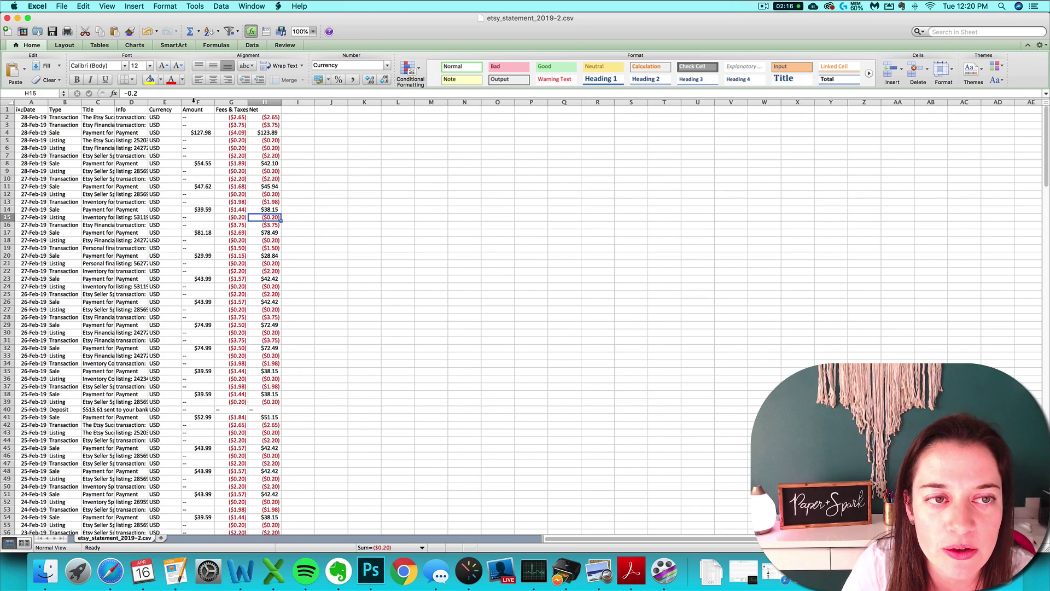
# Format the Amount, Fees & Taxes and Net columns (F to H) as Accounting currency
pyautogui.click(194, 102)
pyautogui.moveTo(215, 97); pyautogui.dragTo(240, 157)
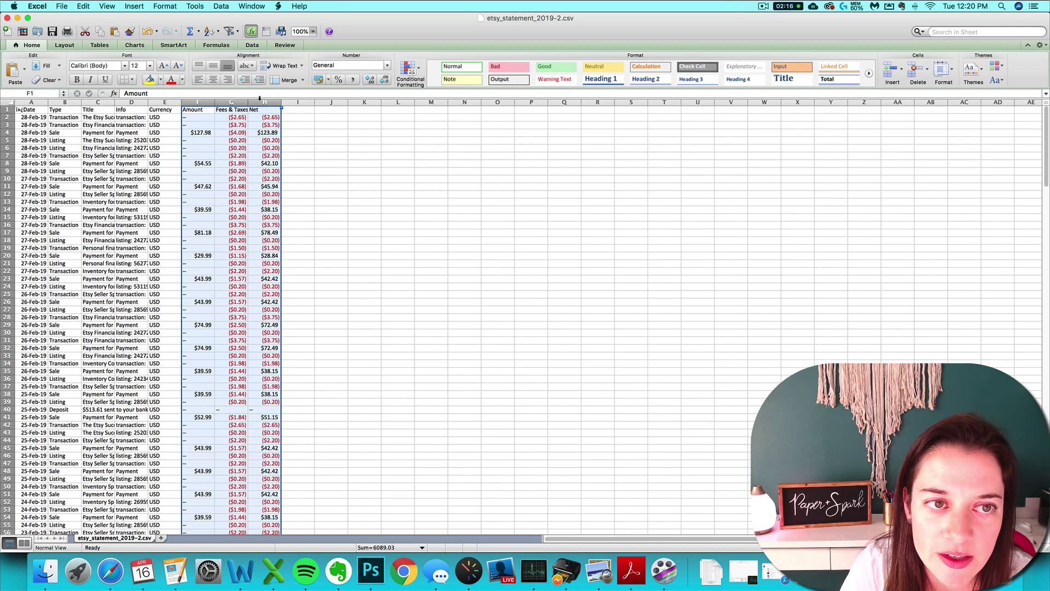
pyautogui.click(319, 80)
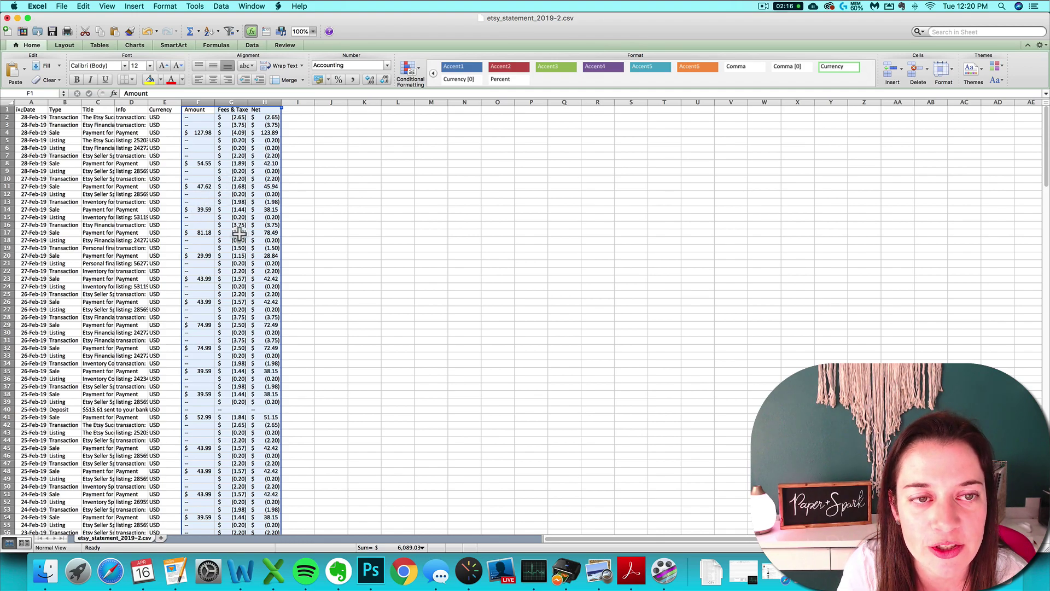
pyautogui.click(257, 171)
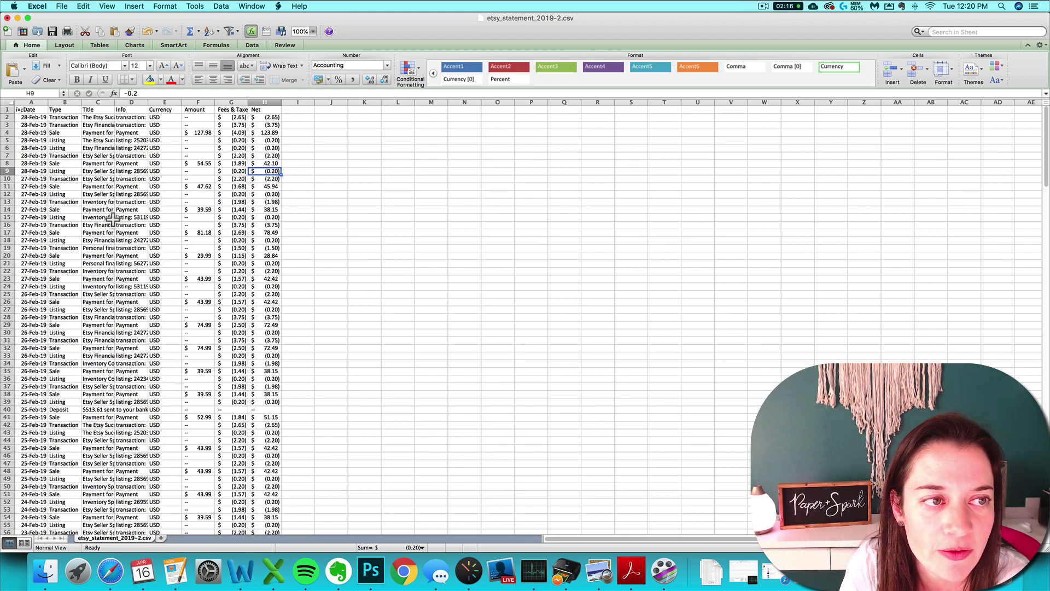
# Select the whole statement sheet and turn on column filters for its header row
pyautogui.click(61, 163)
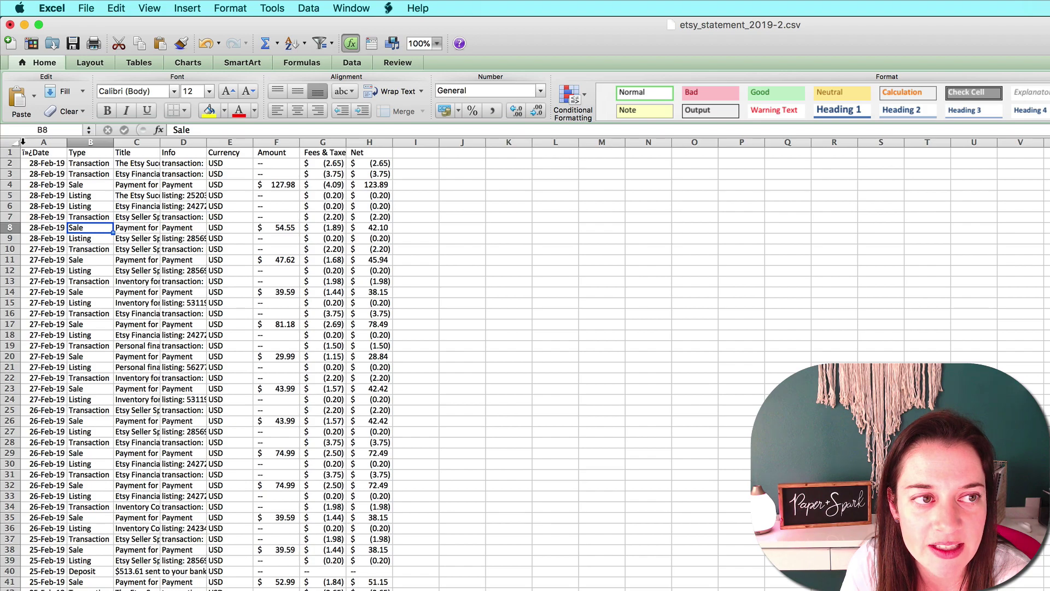
pyautogui.click(7, 141)
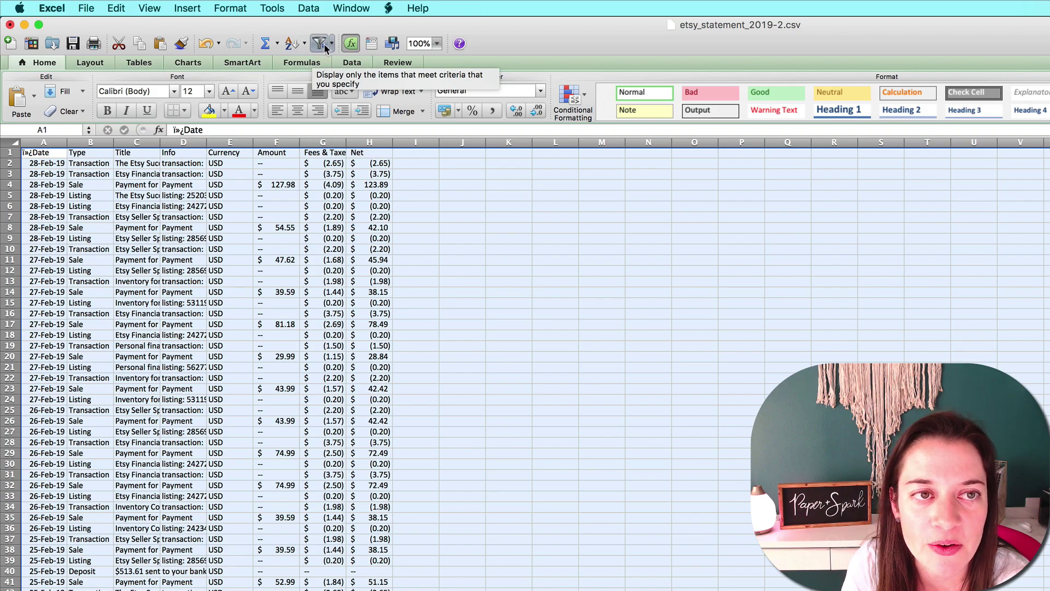
pyautogui.click(309, 8)
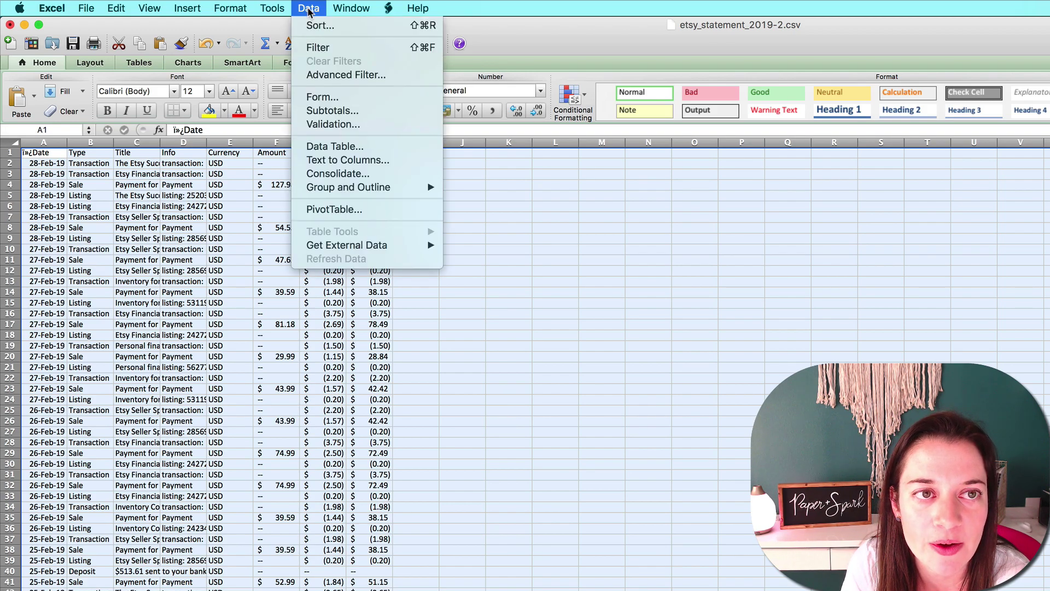
pyautogui.click(377, 53)
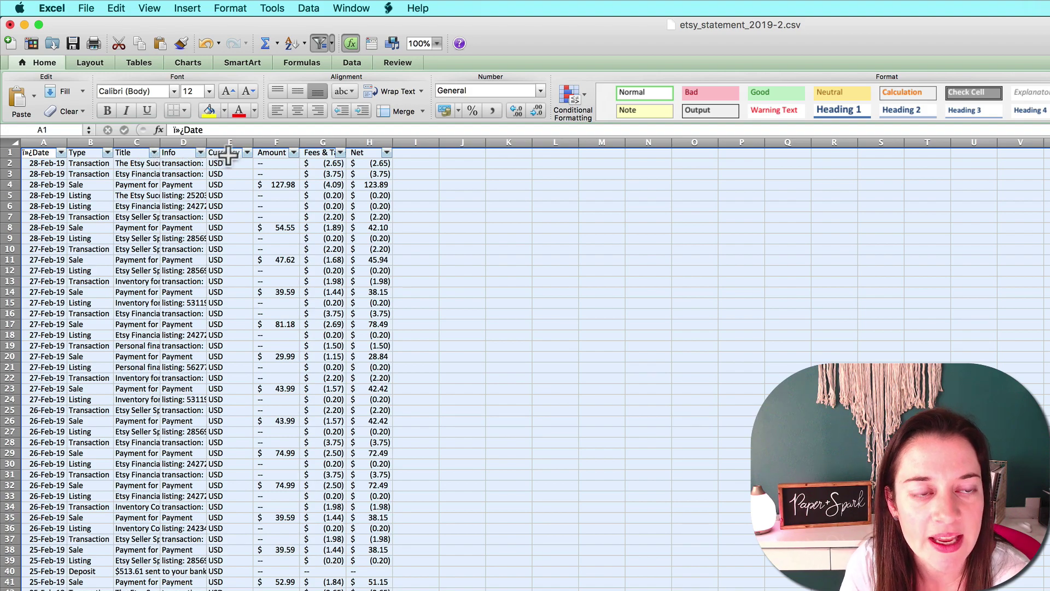
pyautogui.click(309, 228)
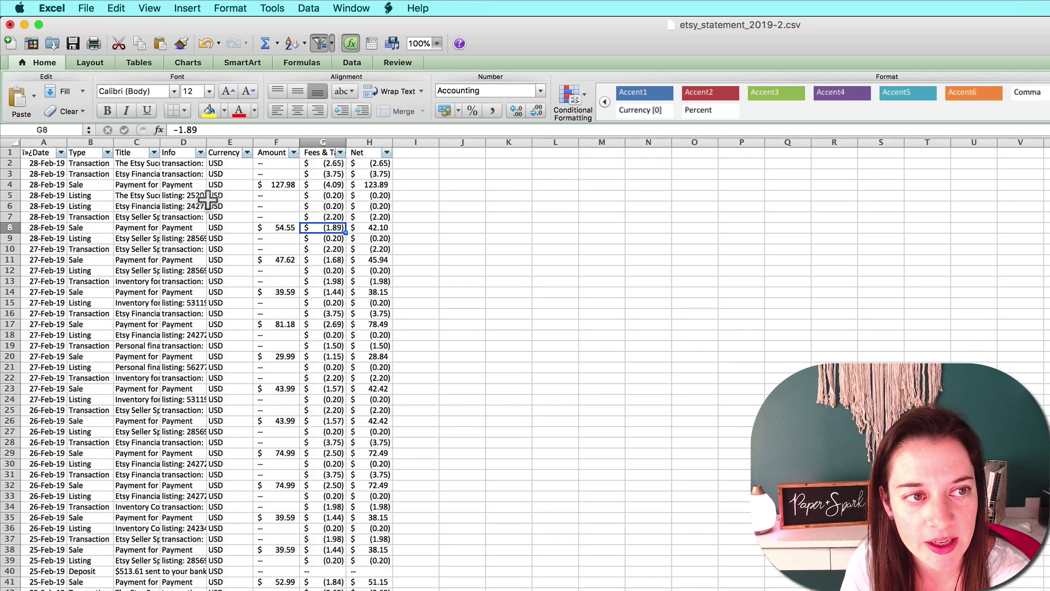
# Sort the statement by the Type column in ascending order and filter it to show only Deposit rows
pyautogui.click(108, 153)
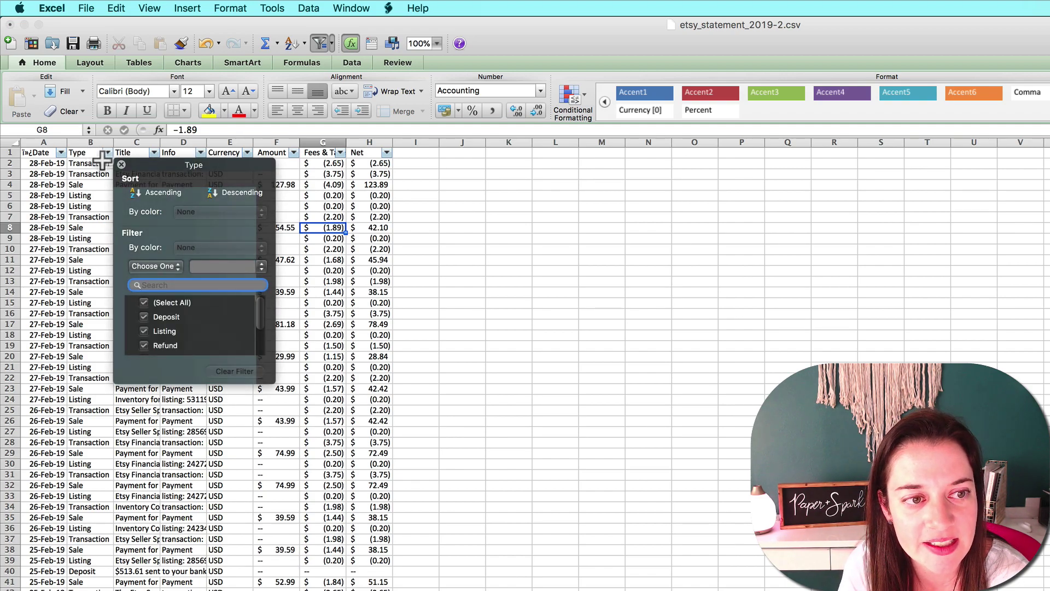
pyautogui.click(168, 193)
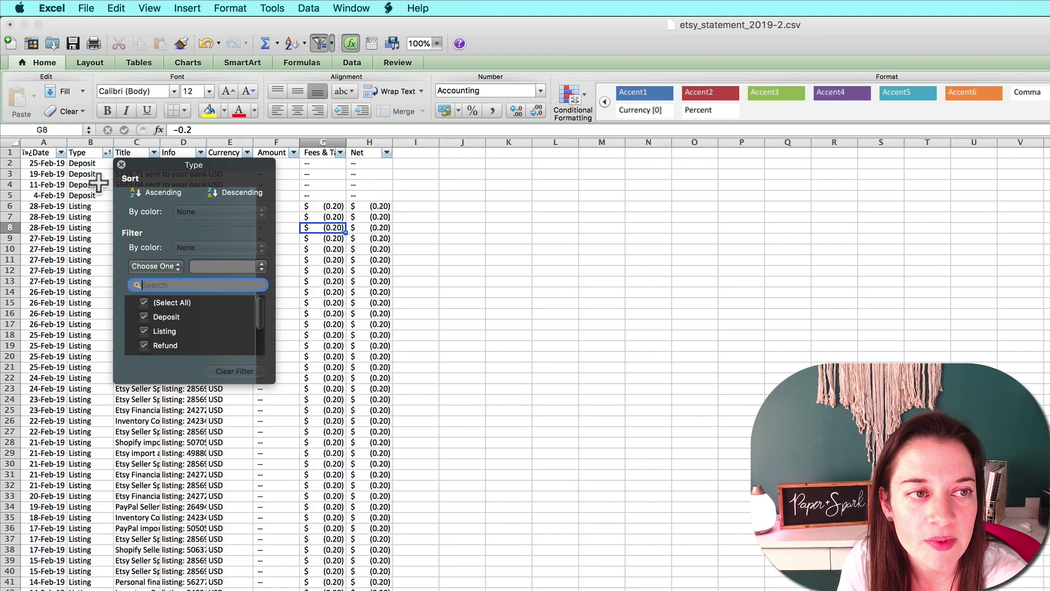
pyautogui.moveTo(268, 377); pyautogui.dragTo(458, 495)
pyautogui.click(145, 304)
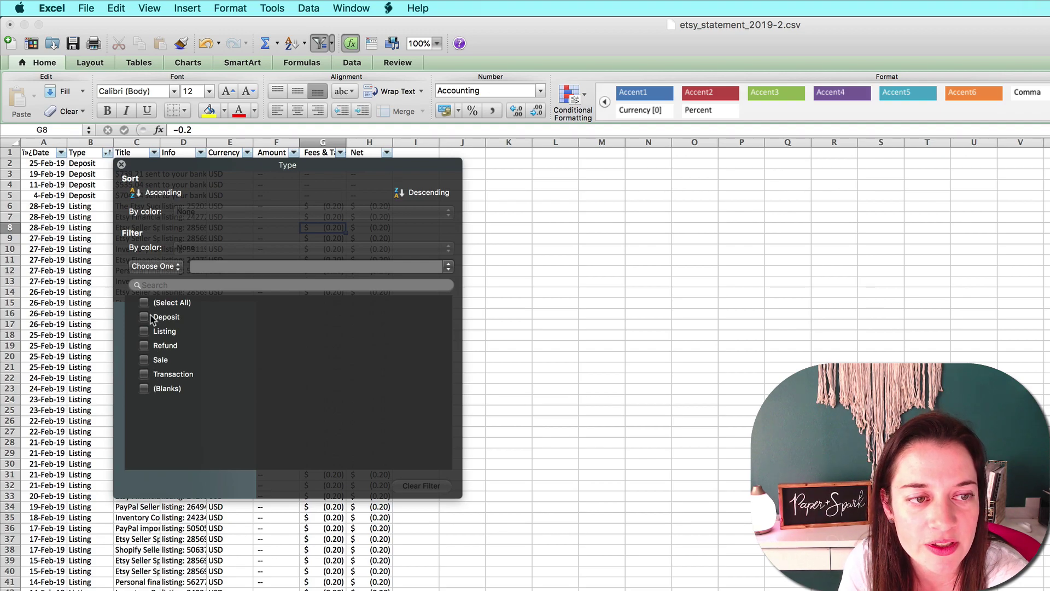
pyautogui.click(144, 318)
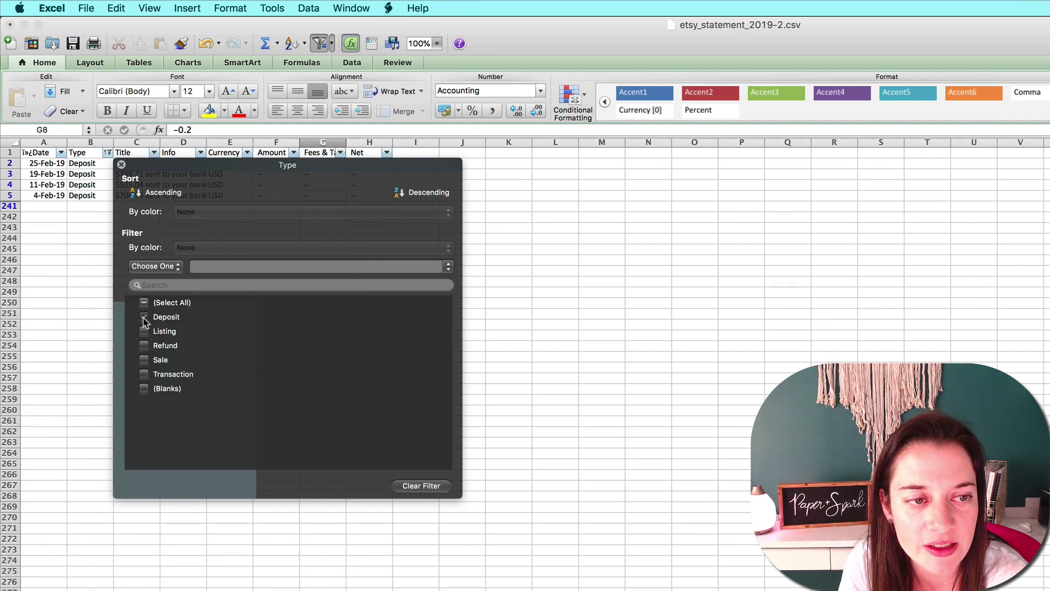
# Filter the Type column to show only Listing rows, and restore all types in the filter
pyautogui.click(144, 332)
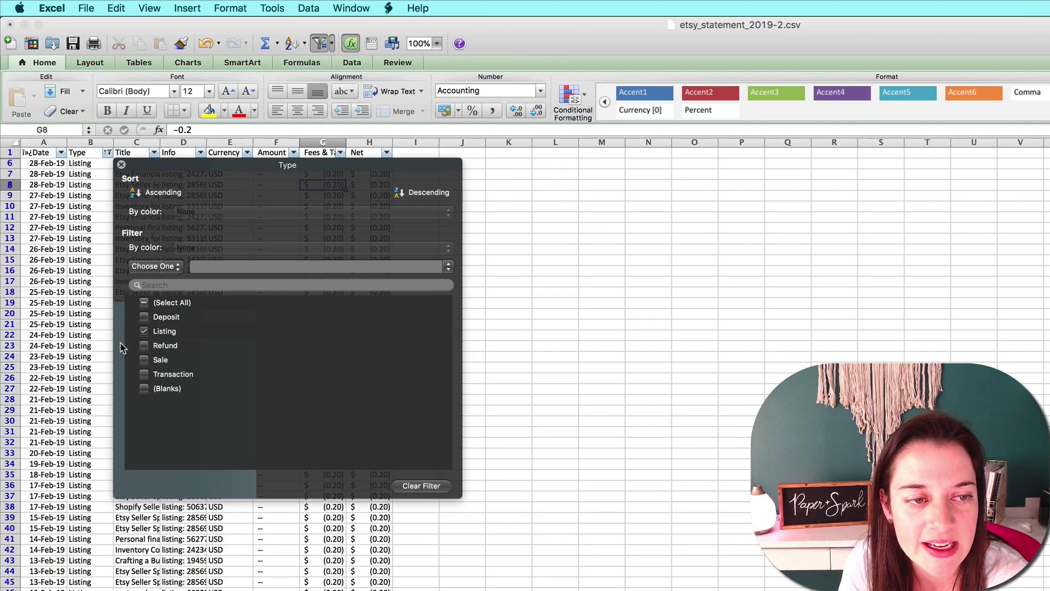
pyautogui.click(146, 331)
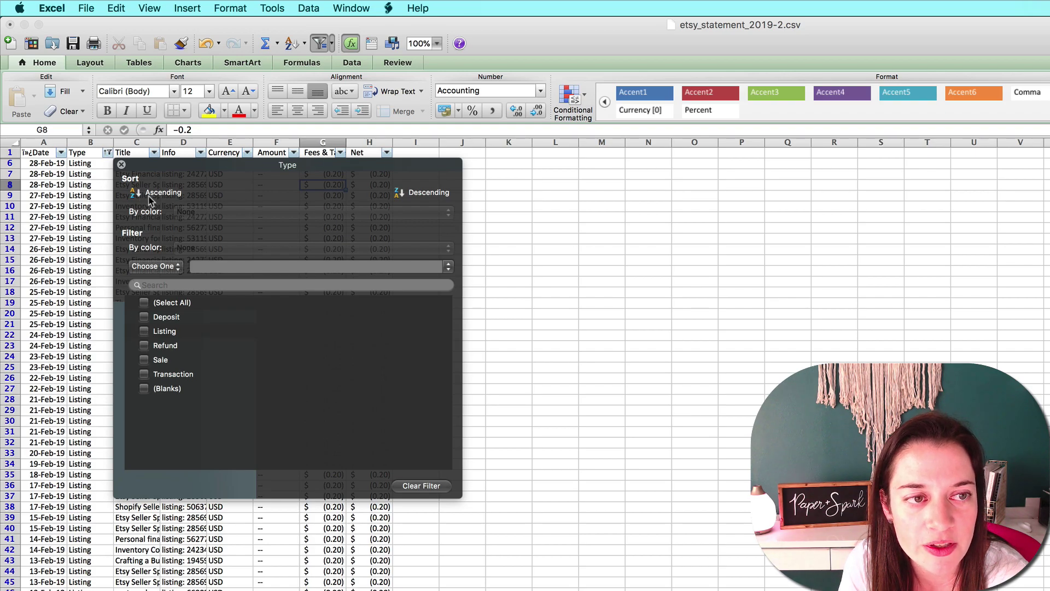
pyautogui.click(145, 304)
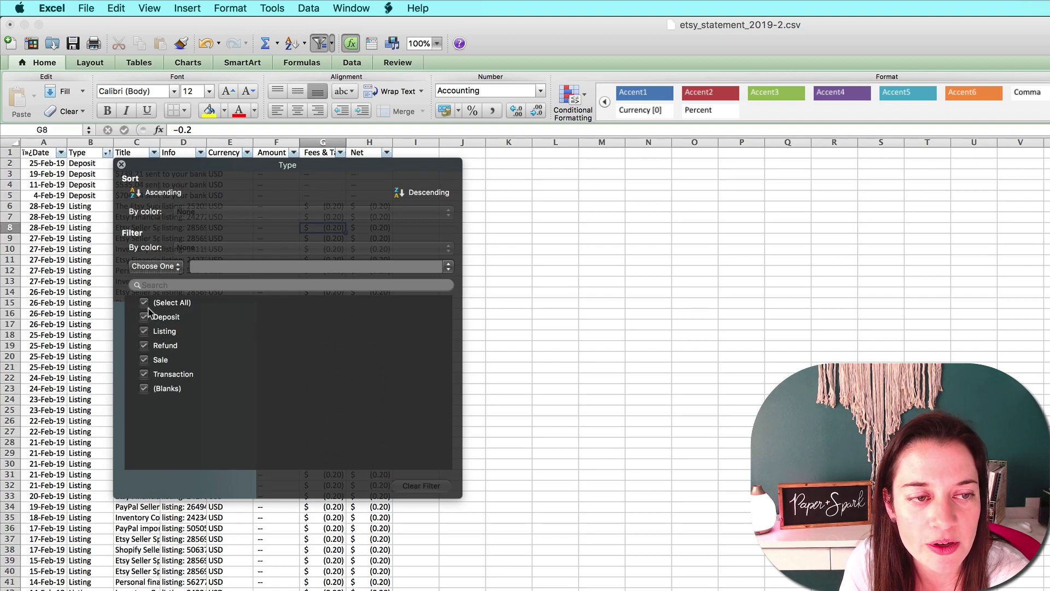
pyautogui.click(104, 197)
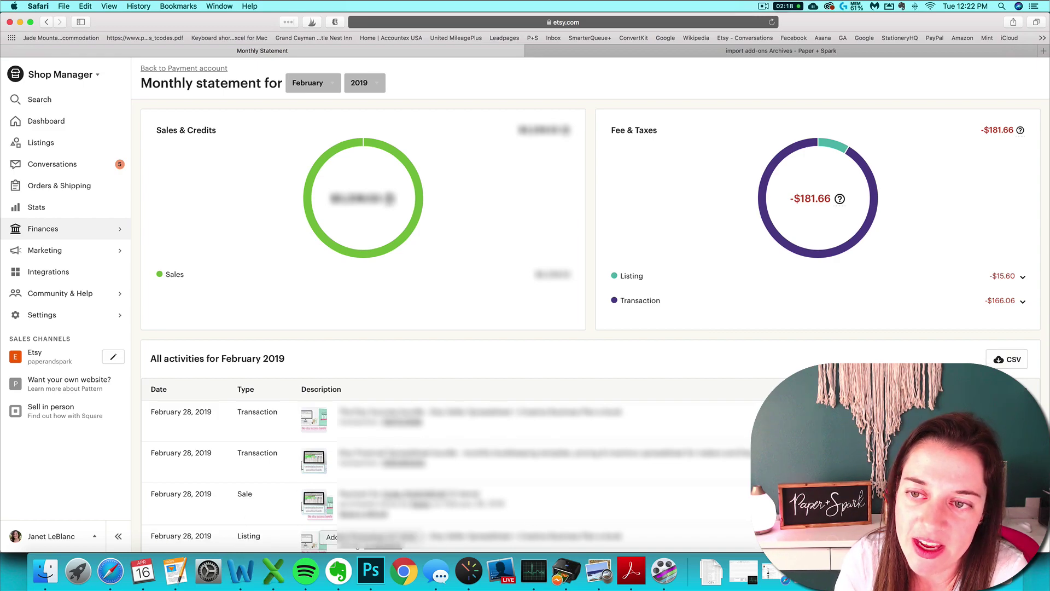
# Sum the Fees & Taxes cells of all Listing rows and compare the total with the Listing fees on Etsy's February statement page
pyautogui.moveTo(839, 199)
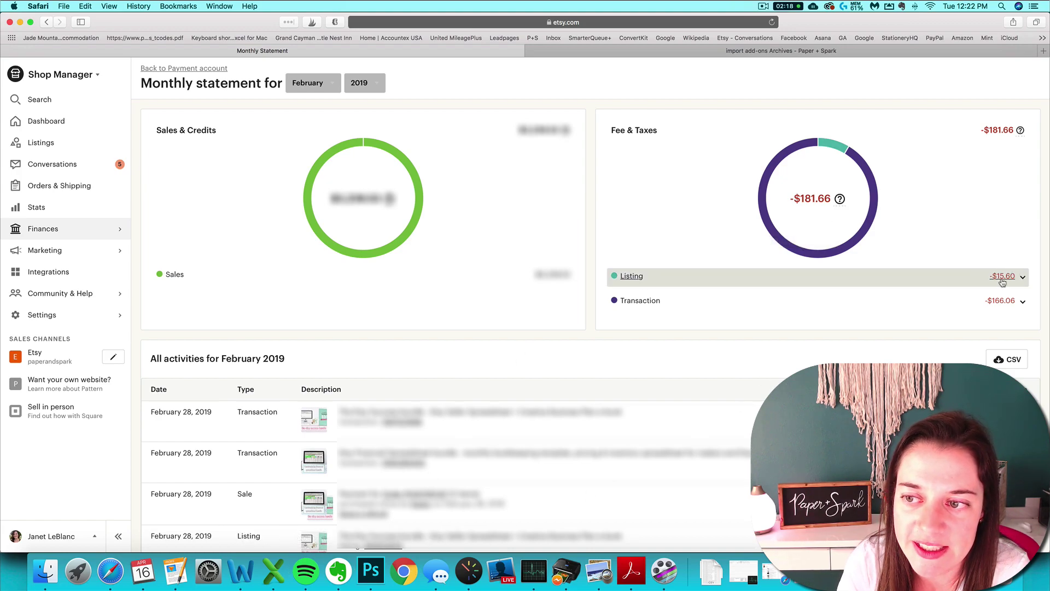
pyautogui.click(273, 571)
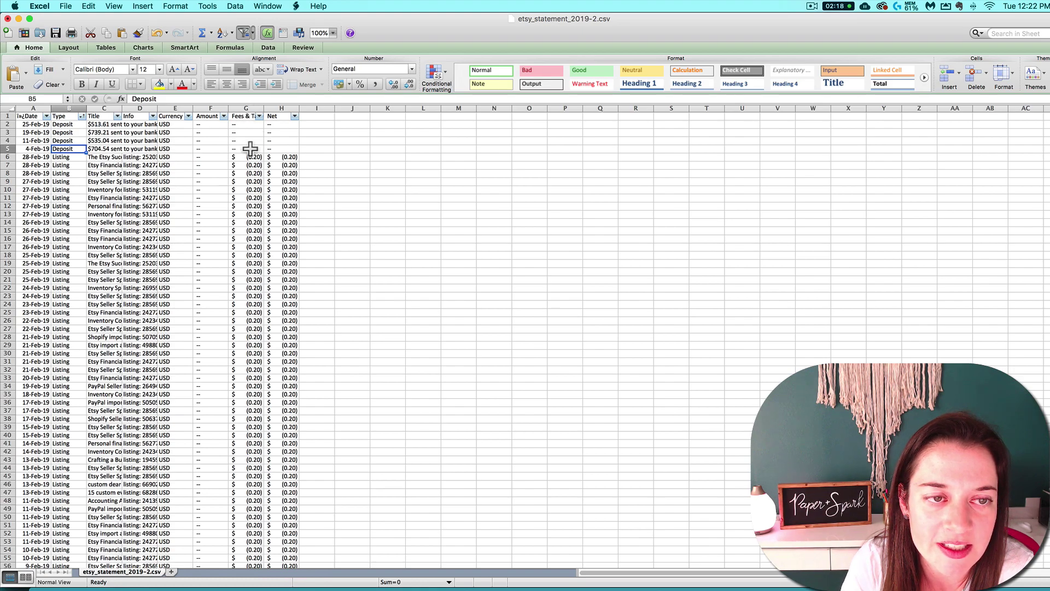
pyautogui.click(241, 158)
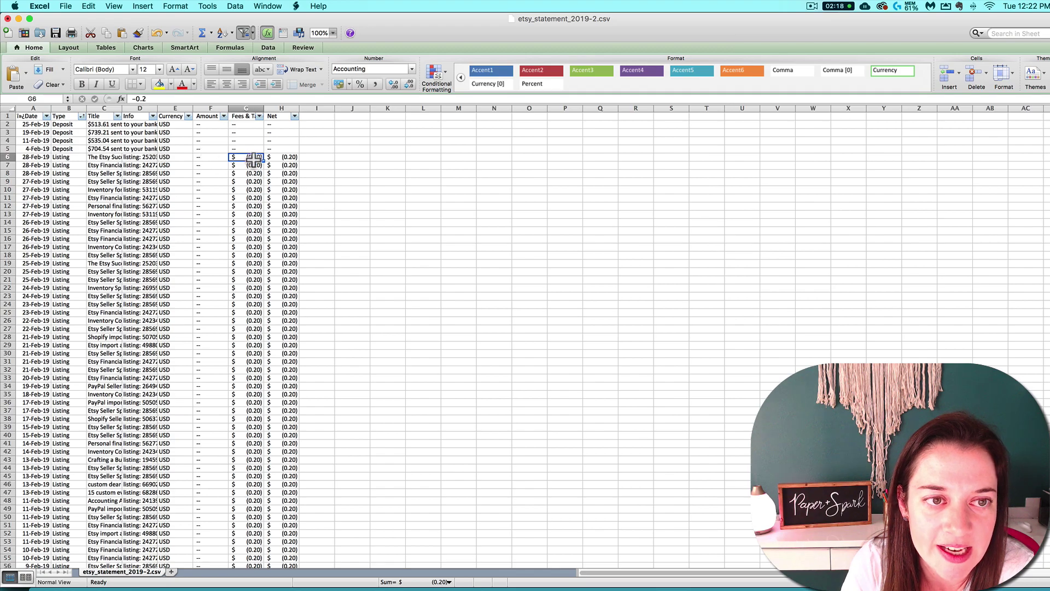
pyautogui.moveTo(254, 160); pyautogui.dragTo(252, 530)
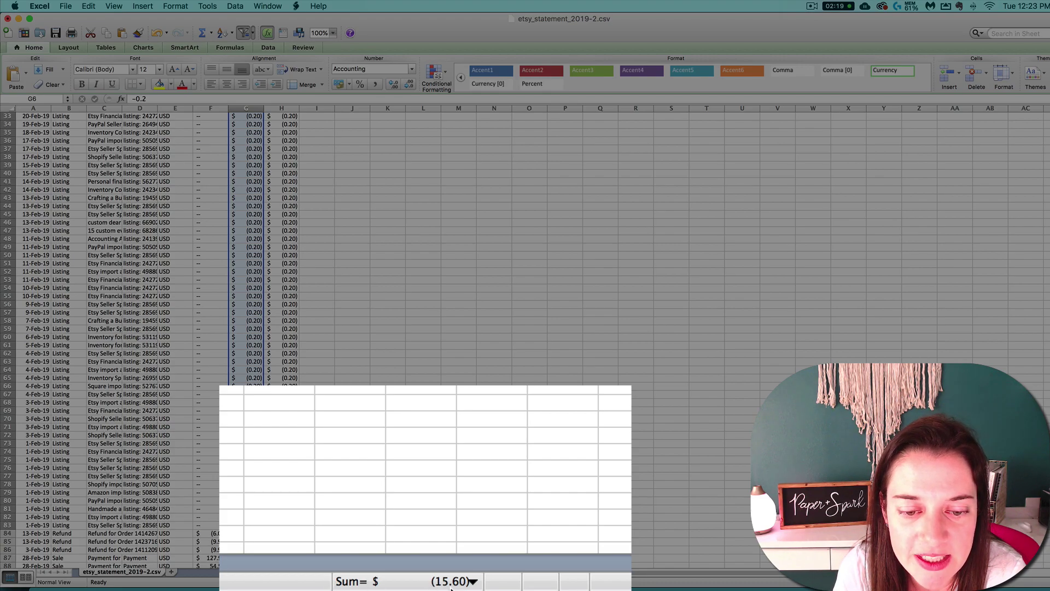
pyautogui.click(110, 571)
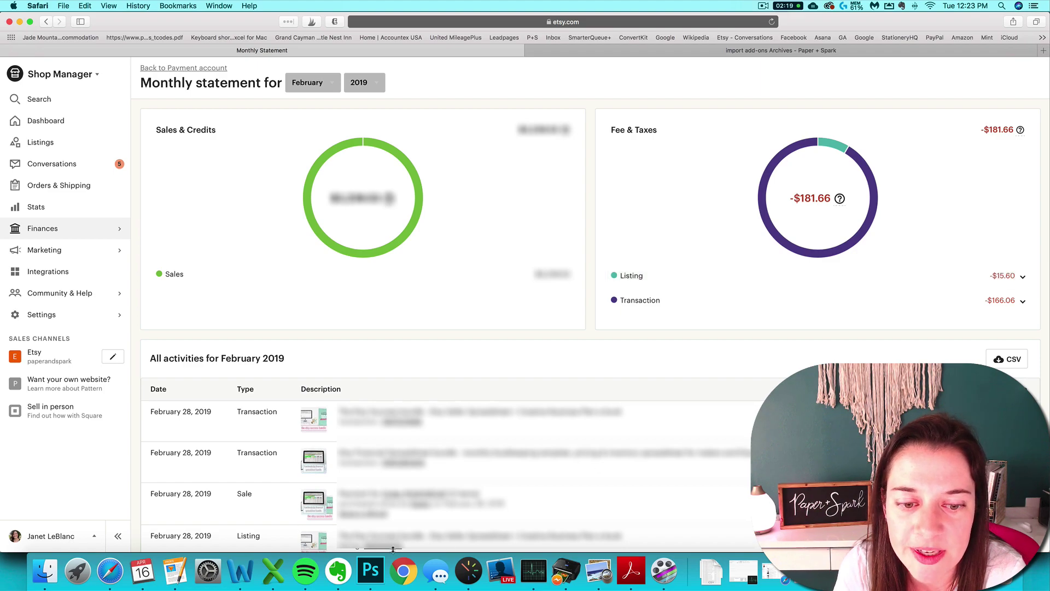
pyautogui.click(273, 571)
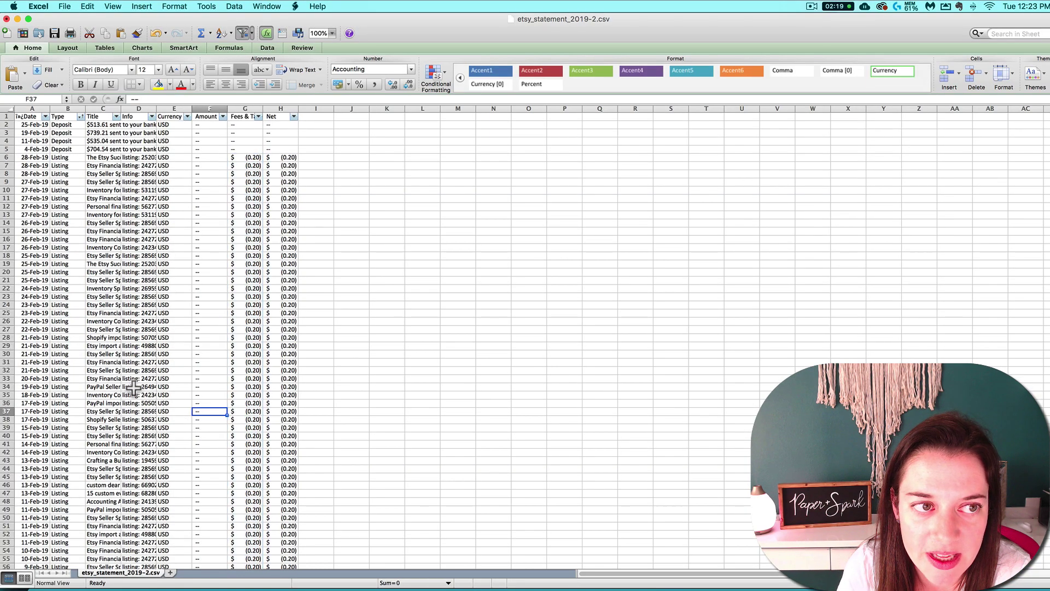
# Filter the statement's Type column to Transaction rows and select the Fees & Taxes column to total it
pyautogui.click(81, 118)
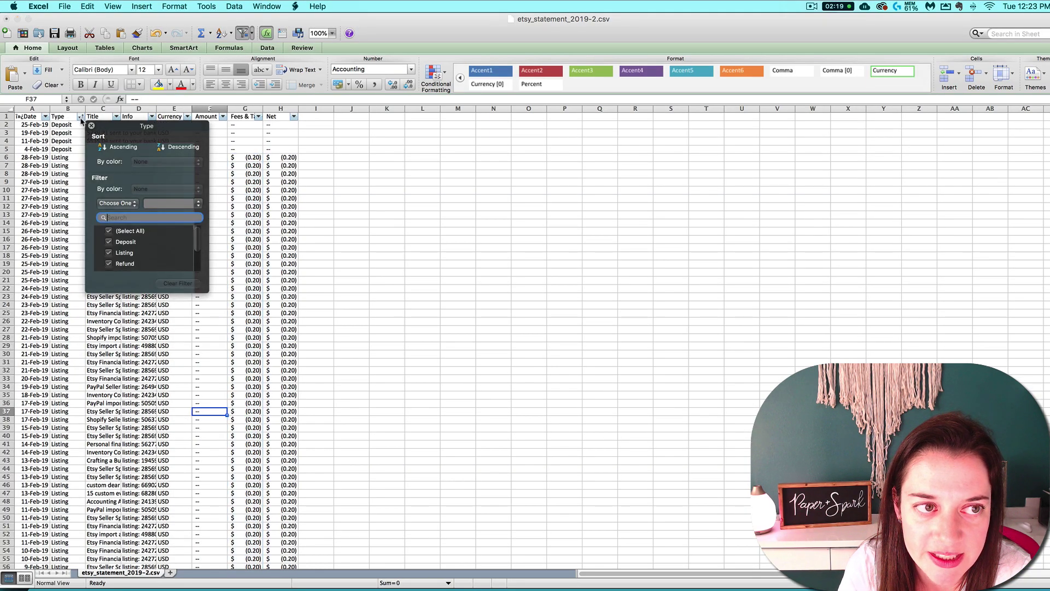
pyautogui.scroll(-1, 117, 252)
pyautogui.scroll(-1, 126, 263)
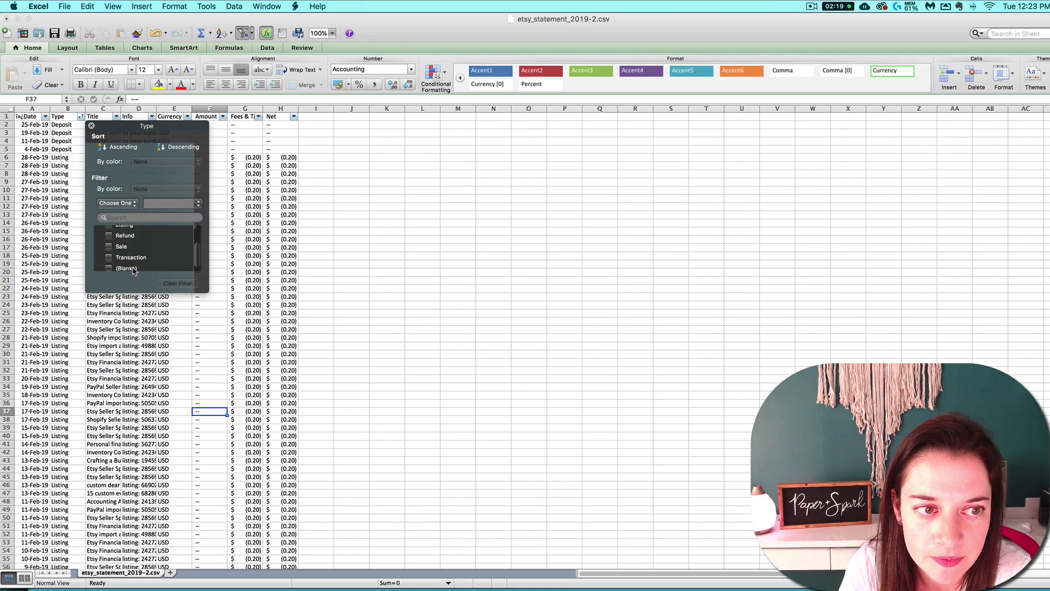
pyautogui.click(135, 258)
pyautogui.click(245, 222)
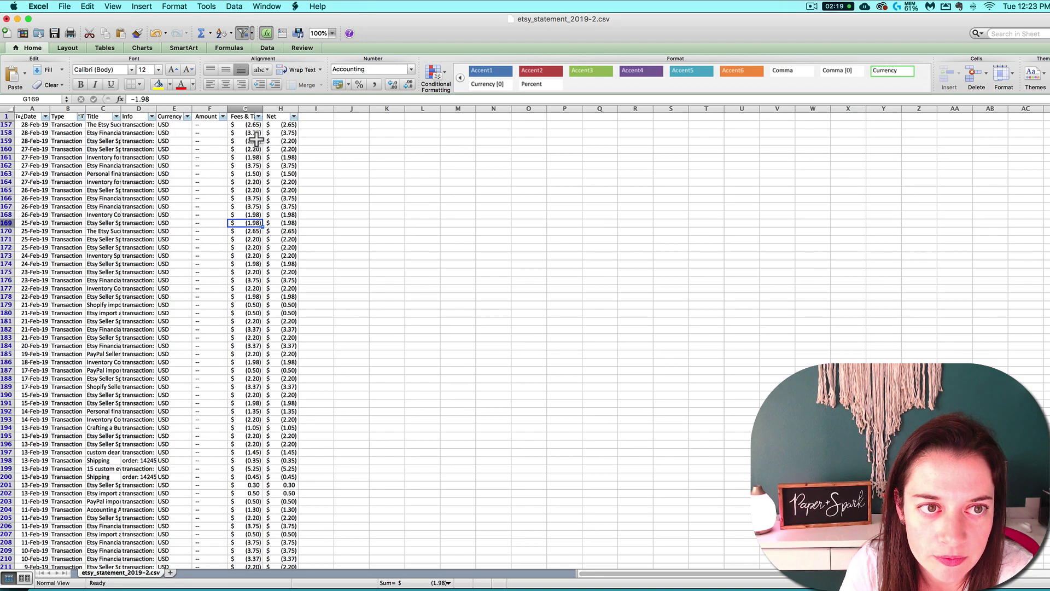
pyautogui.click(247, 109)
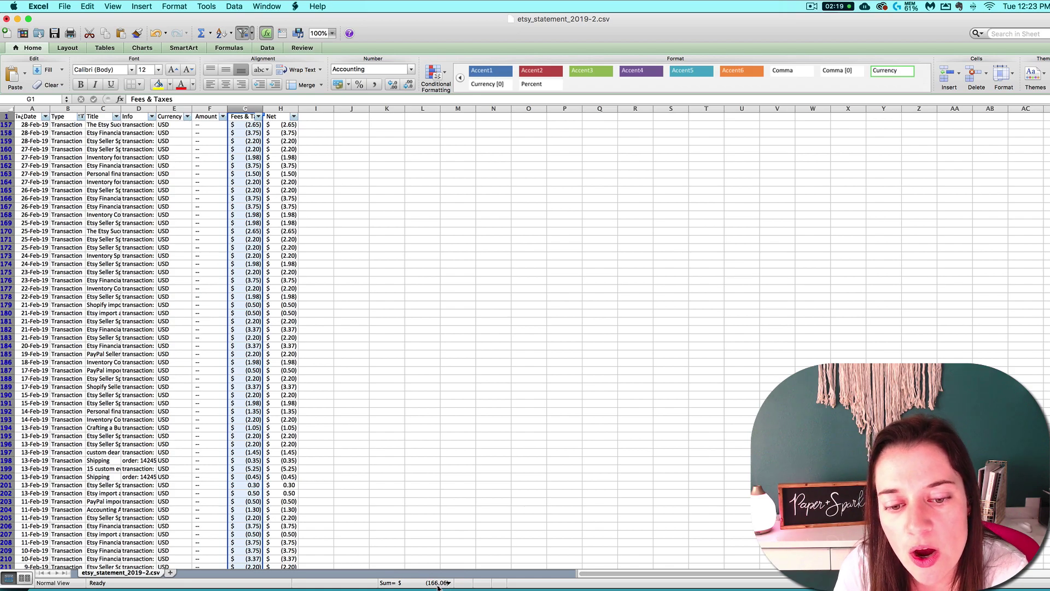
# Compare the Fee & Taxes total on Etsy's statement page with the February Etsy Listing & Transaction Fees in the monthly summary
pyautogui.click(109, 573)
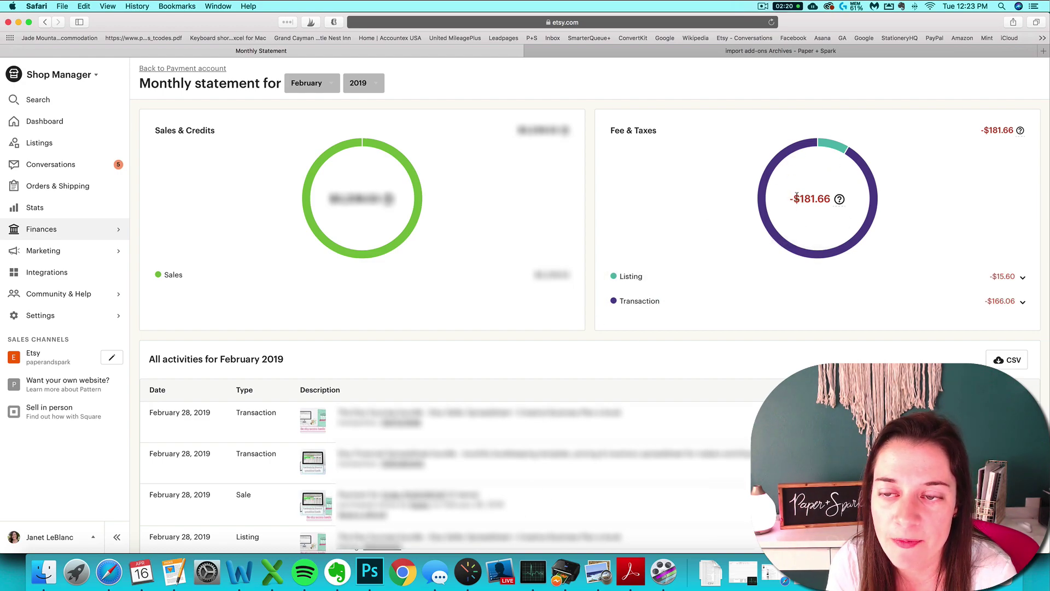
pyautogui.click(272, 571)
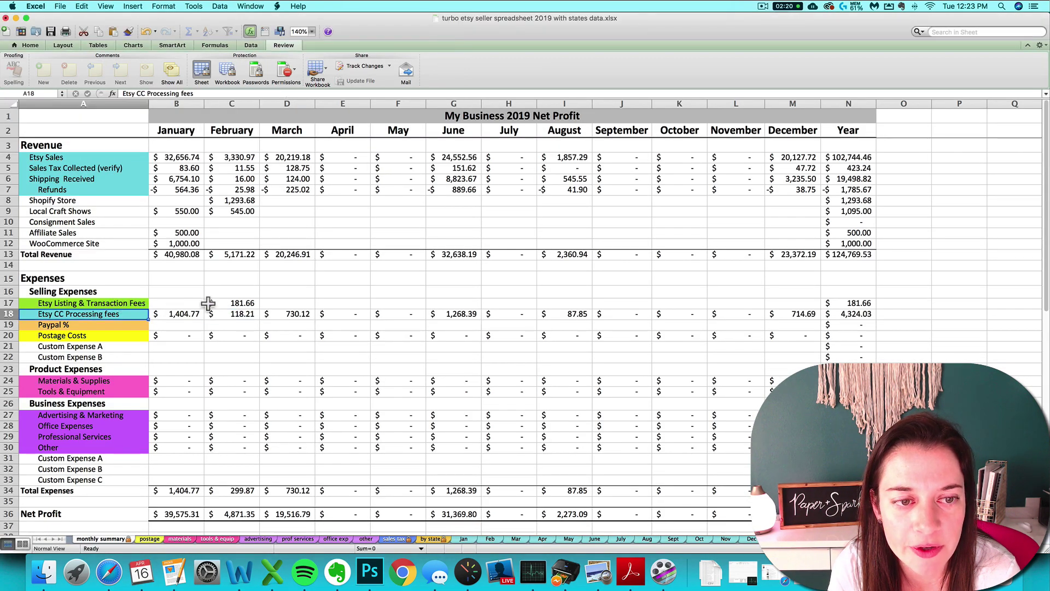
pyautogui.click(235, 304)
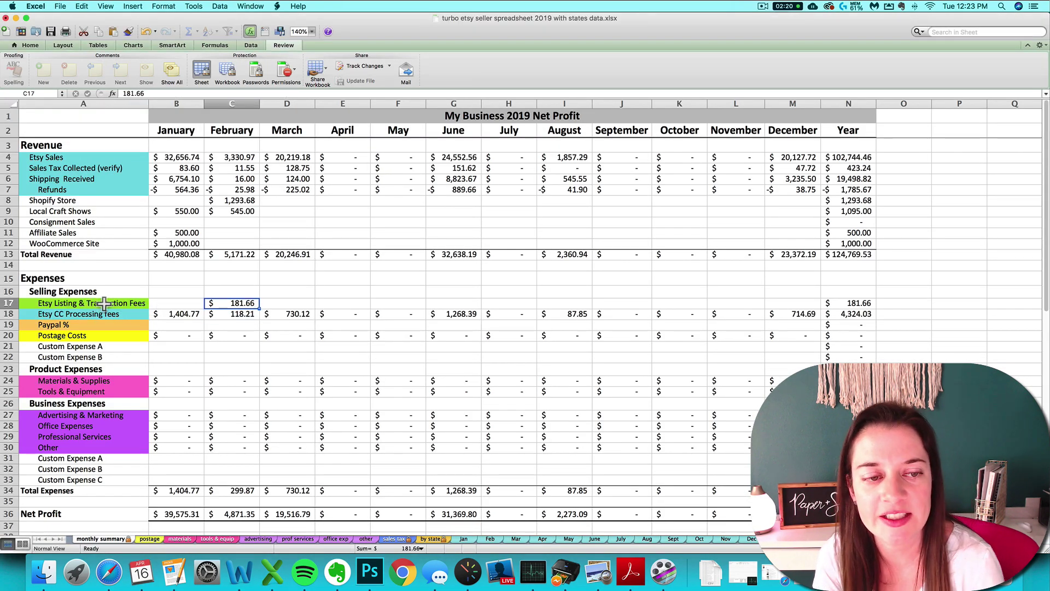
pyautogui.press('super+Tab')
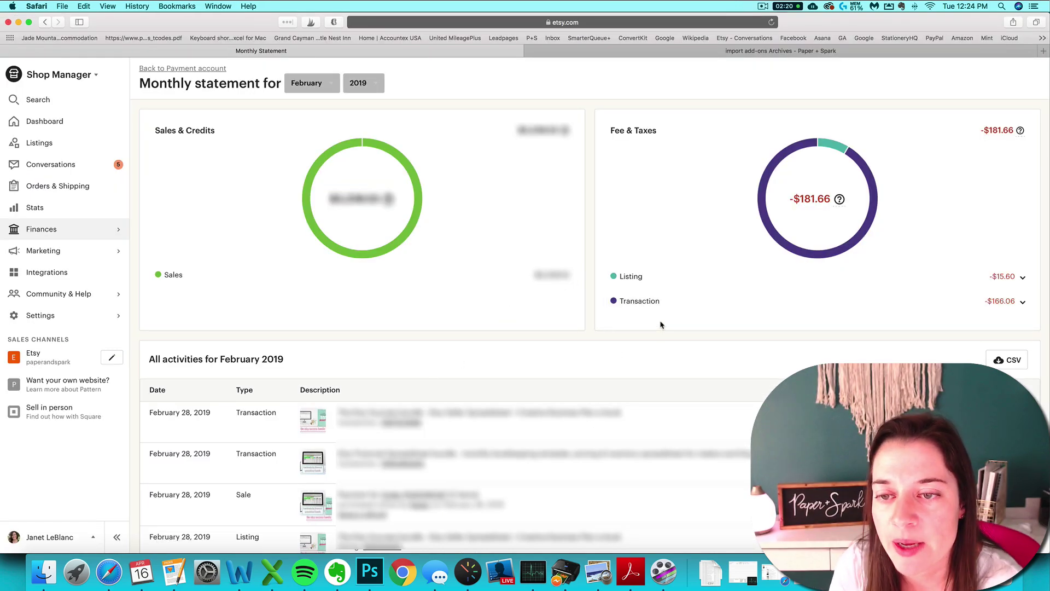
pyautogui.scroll(-1, 656, 317)
pyautogui.scroll(1, 656, 318)
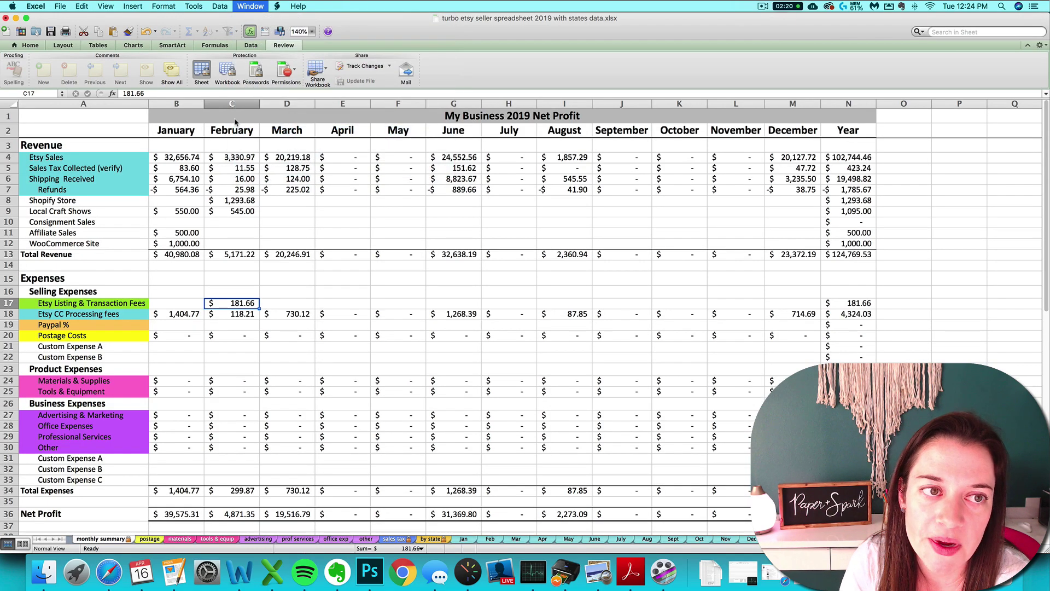
# Switch to the etsy_statement_2019-2.csv workbook and review the transaction types listed in the Type column's filter
pyautogui.click(328, 177)
pyautogui.click(65, 164)
pyautogui.click(75, 109)
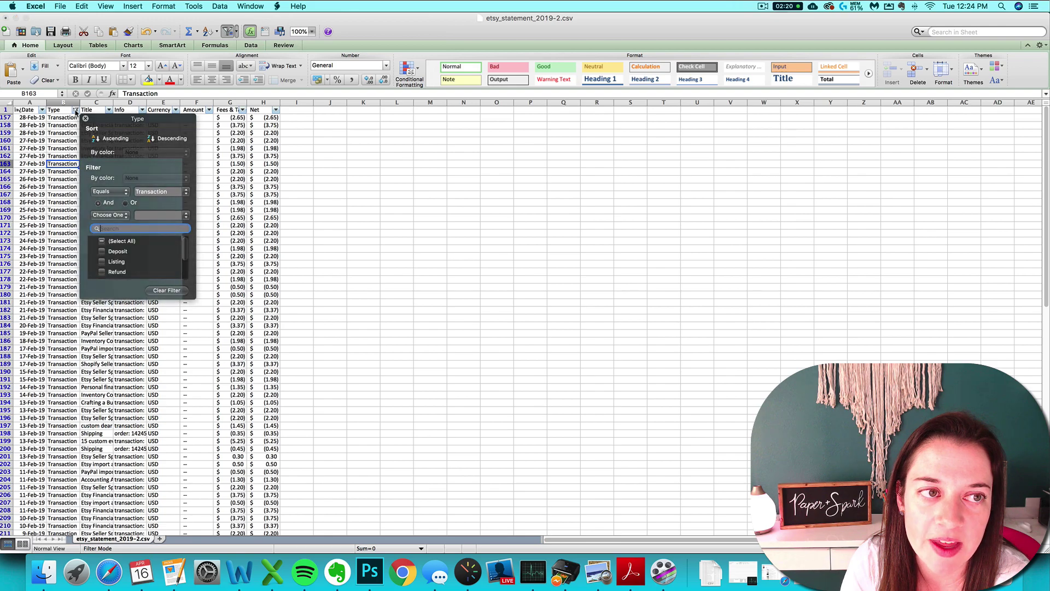
pyautogui.scroll(-3, 152, 276)
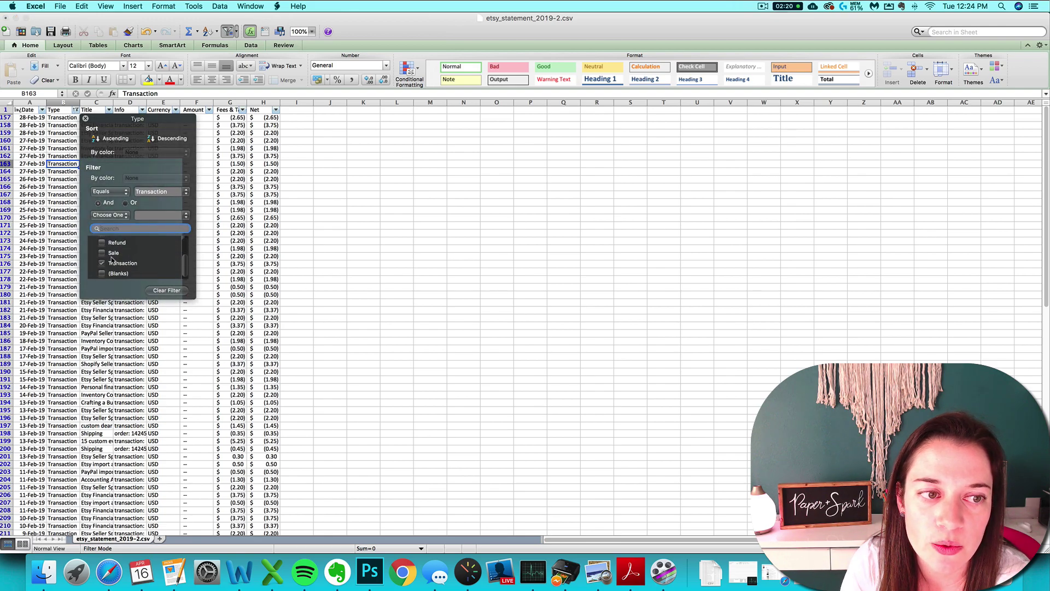
pyautogui.click(230, 272)
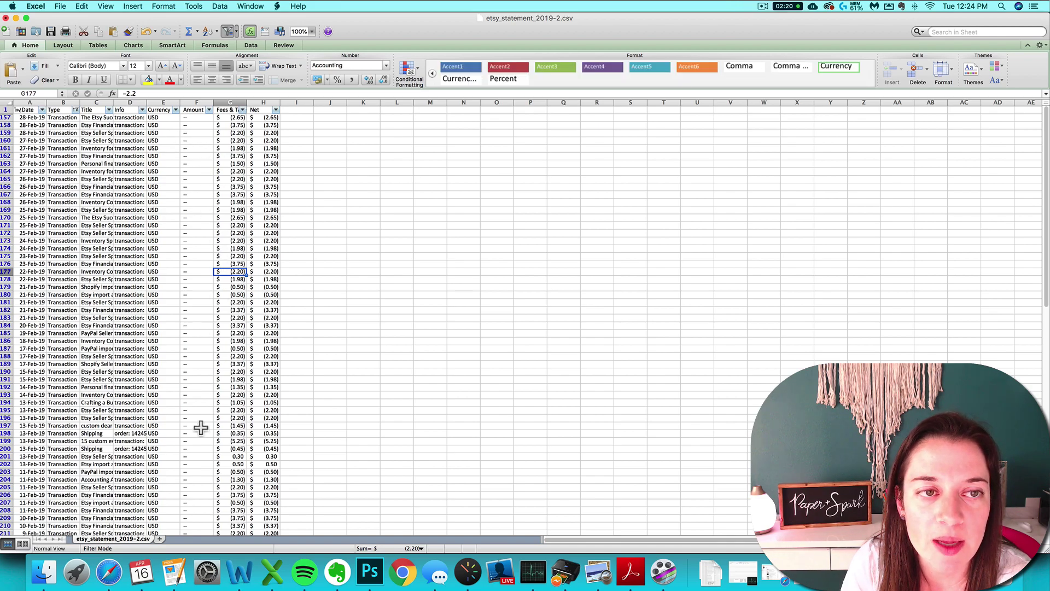
# In the turbo Etsy seller workbook's postage sheet, enter the date 2/28 and amount 72.50 in the first expense row
pyautogui.click(251, 6)
pyautogui.click(296, 168)
pyautogui.click(152, 540)
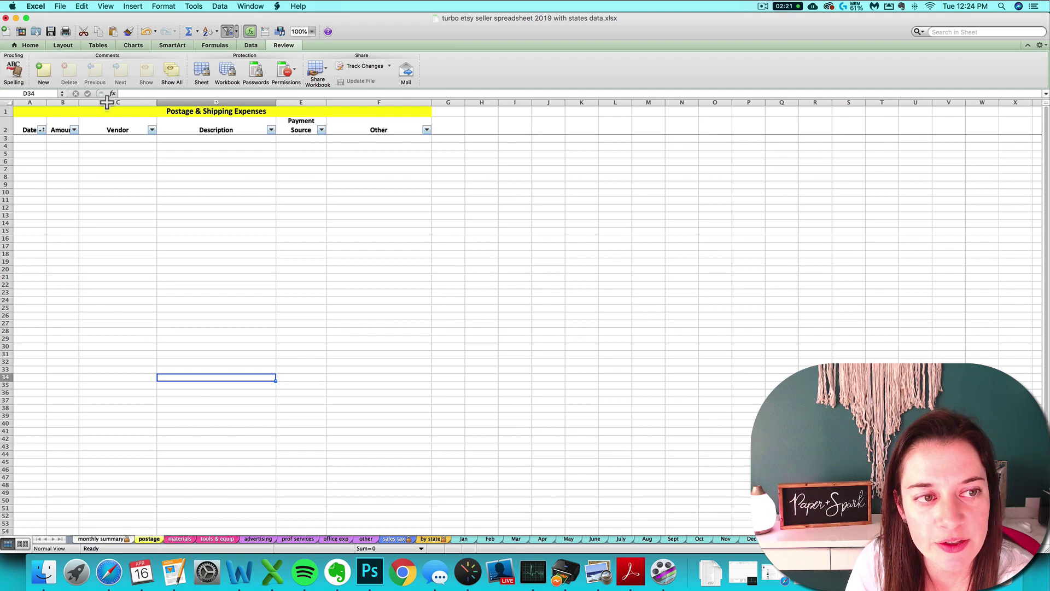
pyautogui.click(40, 139)
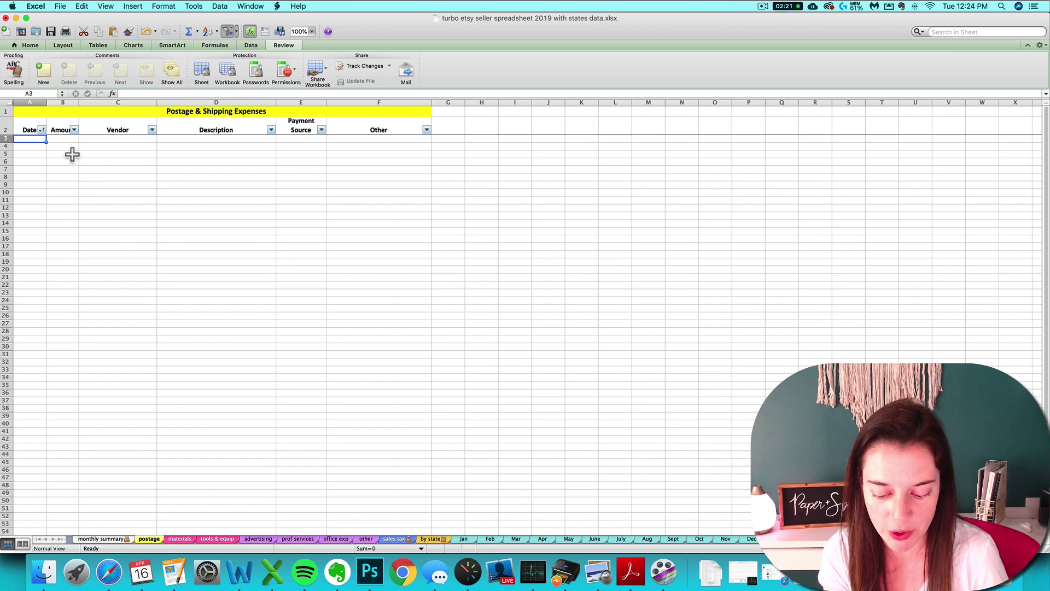
pyautogui.write('2/28')
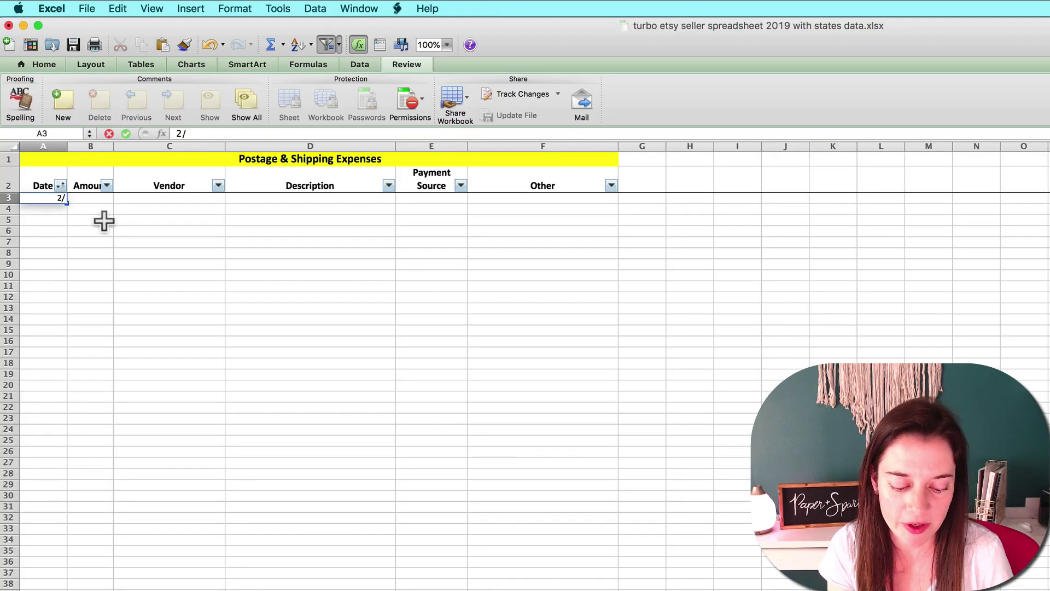
pyautogui.press('Tab')
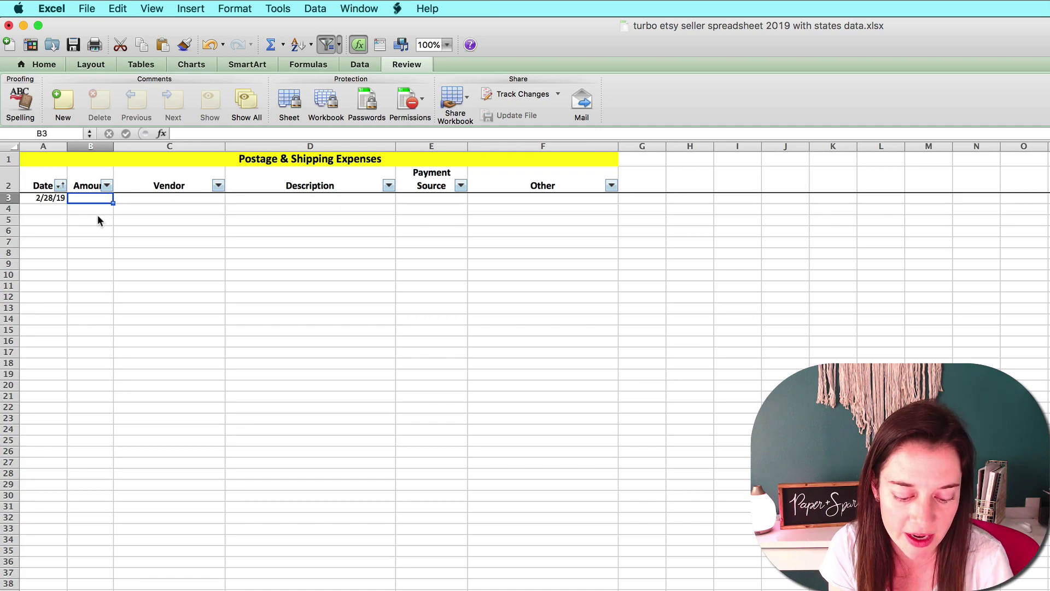
pyautogui.write('72.50')
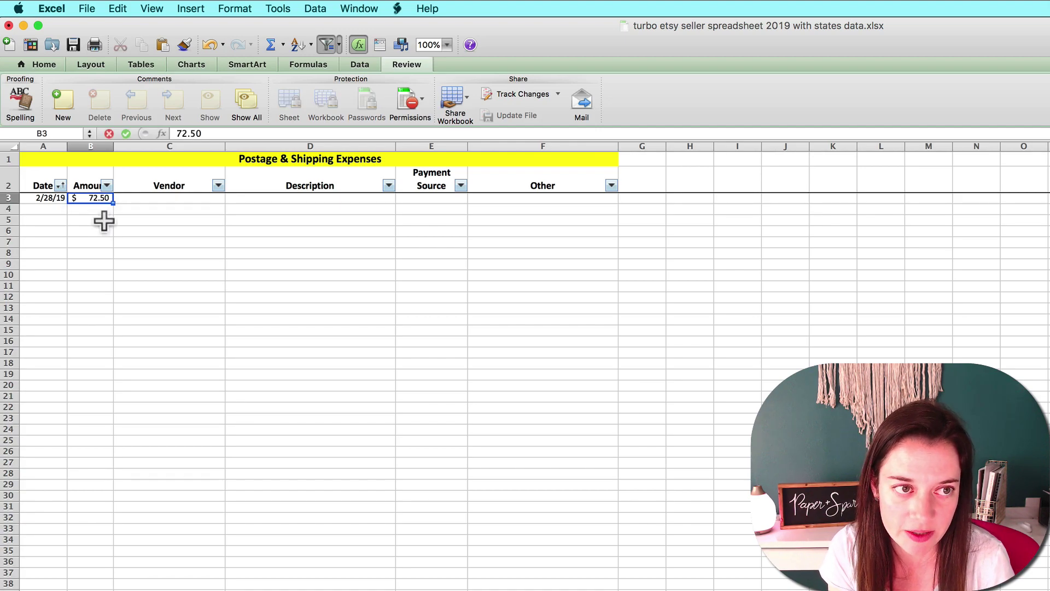
pyautogui.press('Tab')
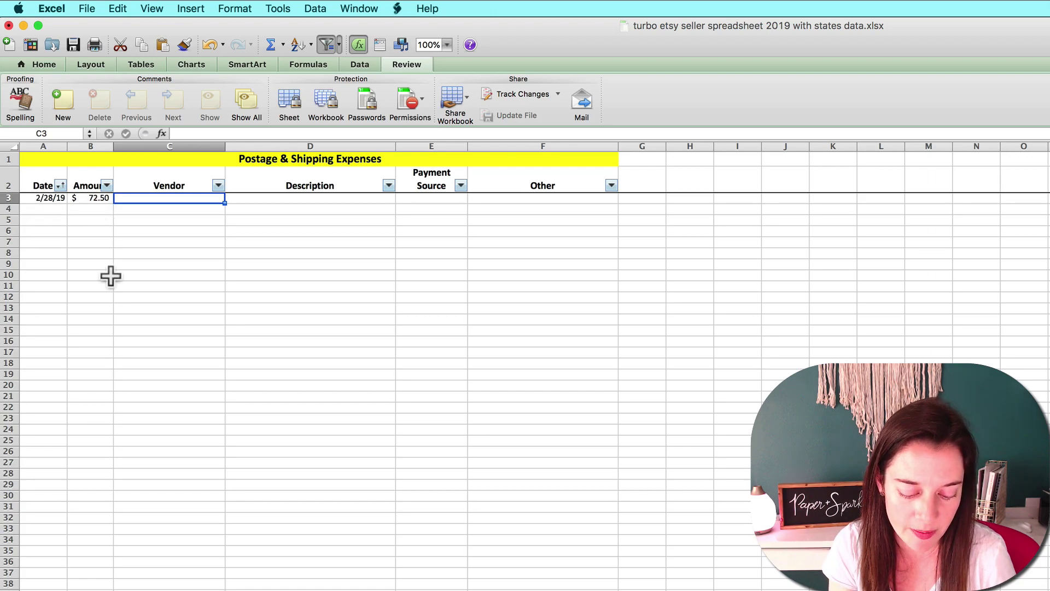
# Complete the 2/28 postage entry with vendor Etsy and description "USPS shipping labels"
pyautogui.write('Etsy')
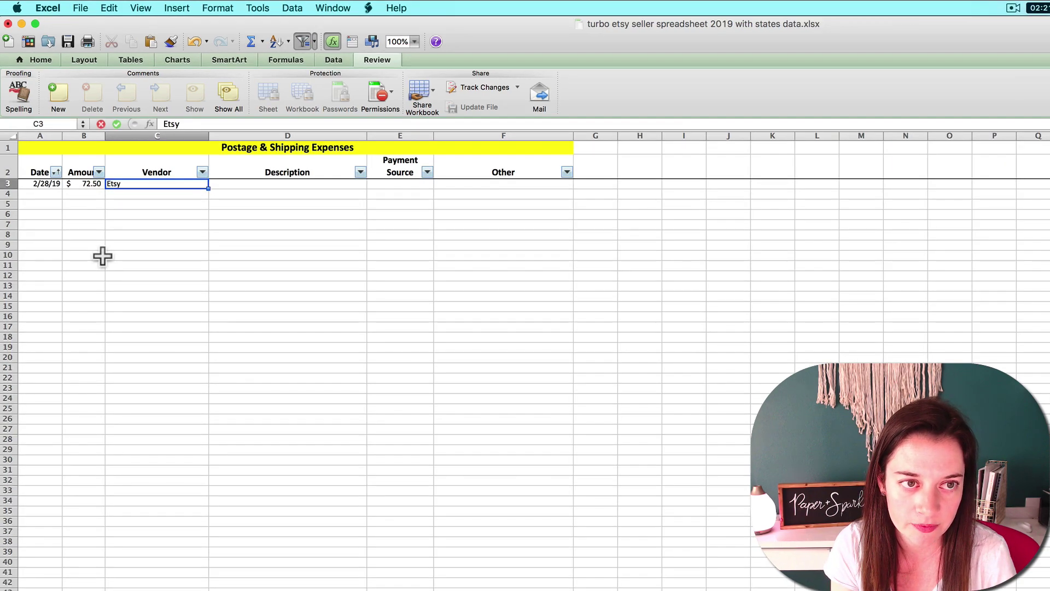
pyautogui.press('Tab')
pyautogui.write('U')
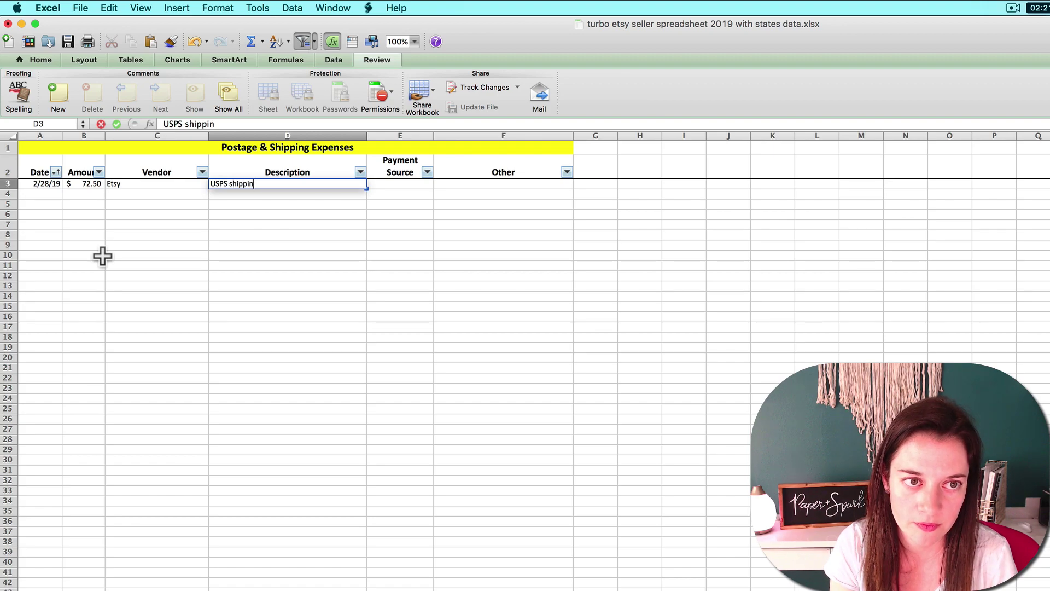
pyautogui.write('SPS shipping labels')
pyautogui.press('Return')
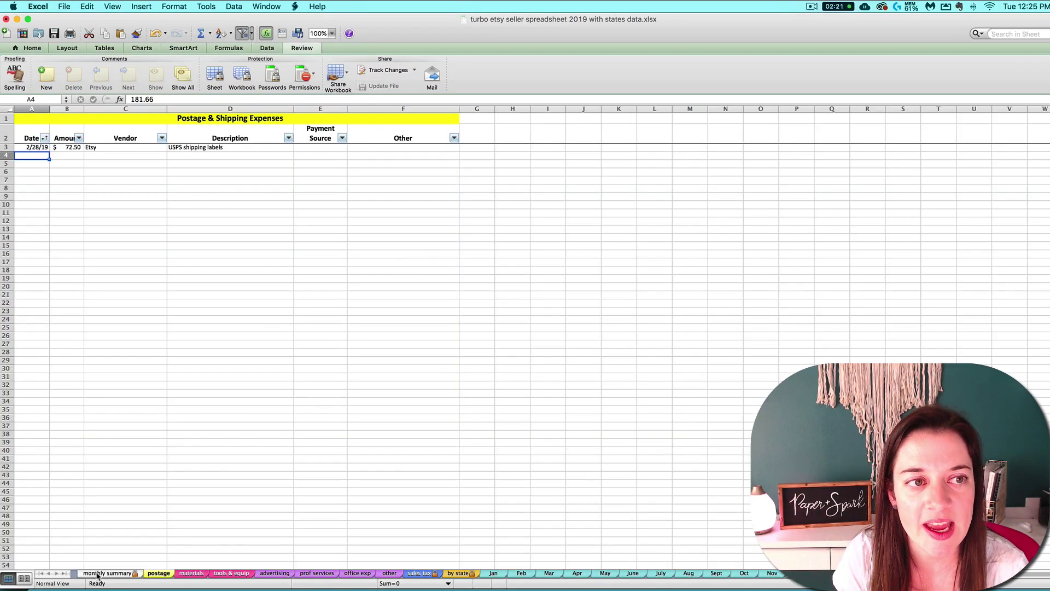
# Check February's Postage Costs in the monthly summary and bring up Etsy's February statement page
pyautogui.click(108, 572)
pyautogui.click(257, 358)
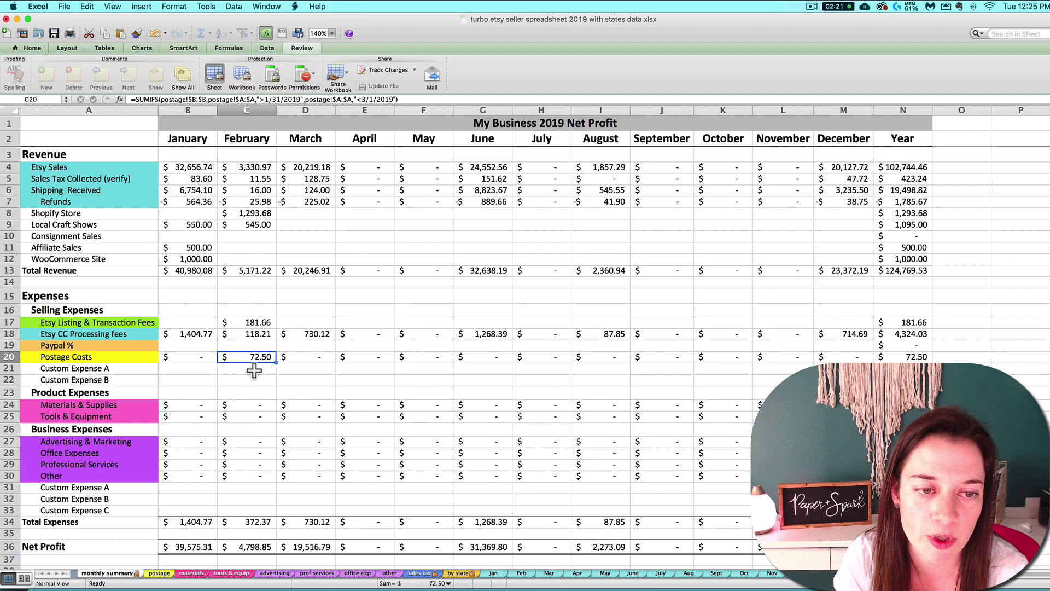
pyautogui.click(151, 586)
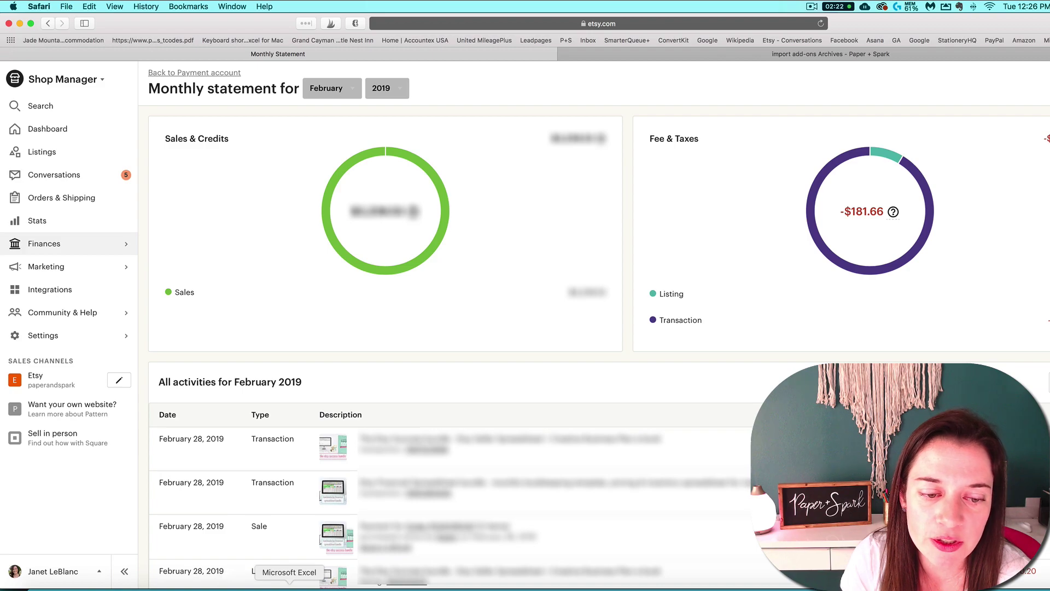
# View the bookkeeping workbook's advertising expenses sheet and return to the monthly summary
pyautogui.click(290, 587)
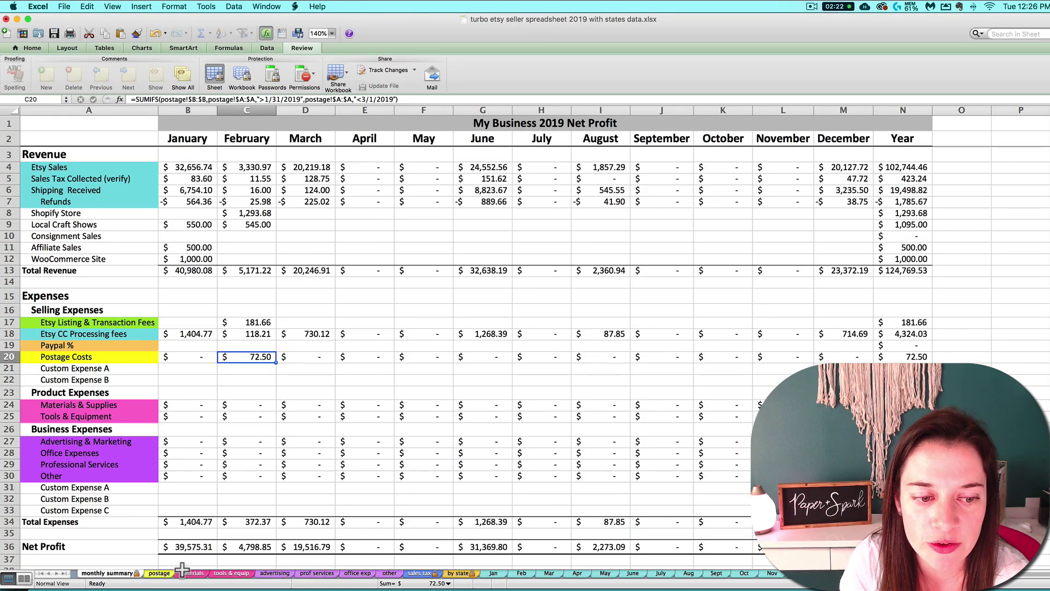
pyautogui.click(264, 575)
pyautogui.click(195, 255)
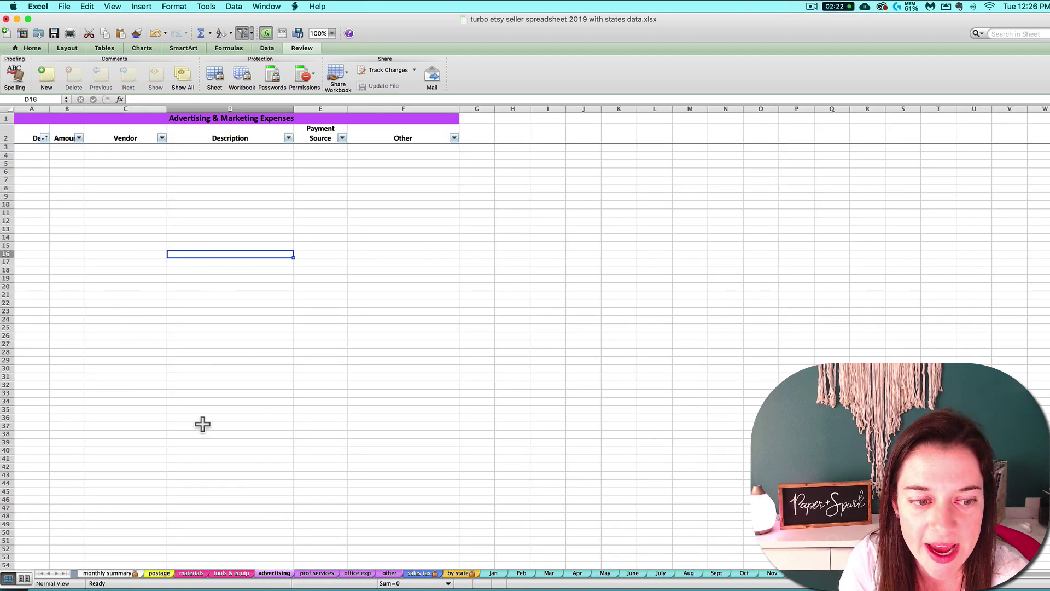
pyautogui.click(98, 572)
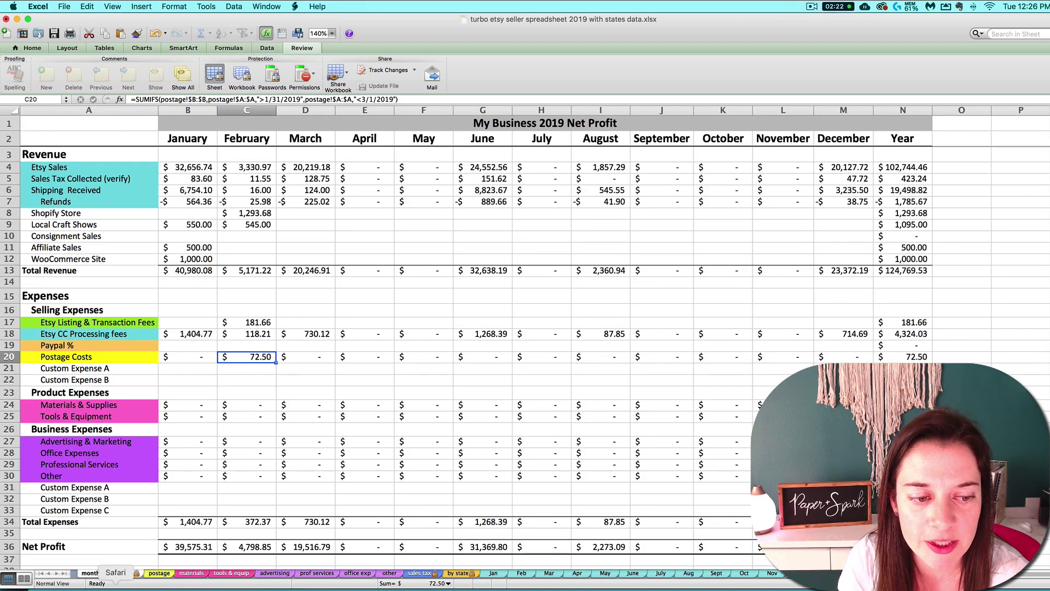
# Review the Fee & Taxes breakdown on Etsy's February statement against the monthly summary and read the explanation of the fee total
pyautogui.click(116, 586)
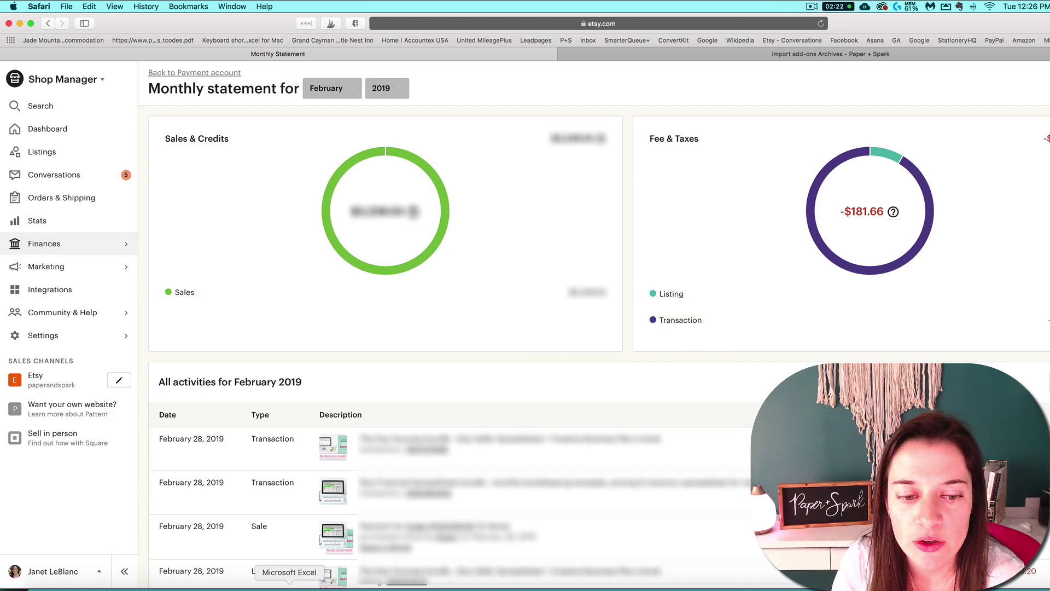
pyautogui.click(289, 587)
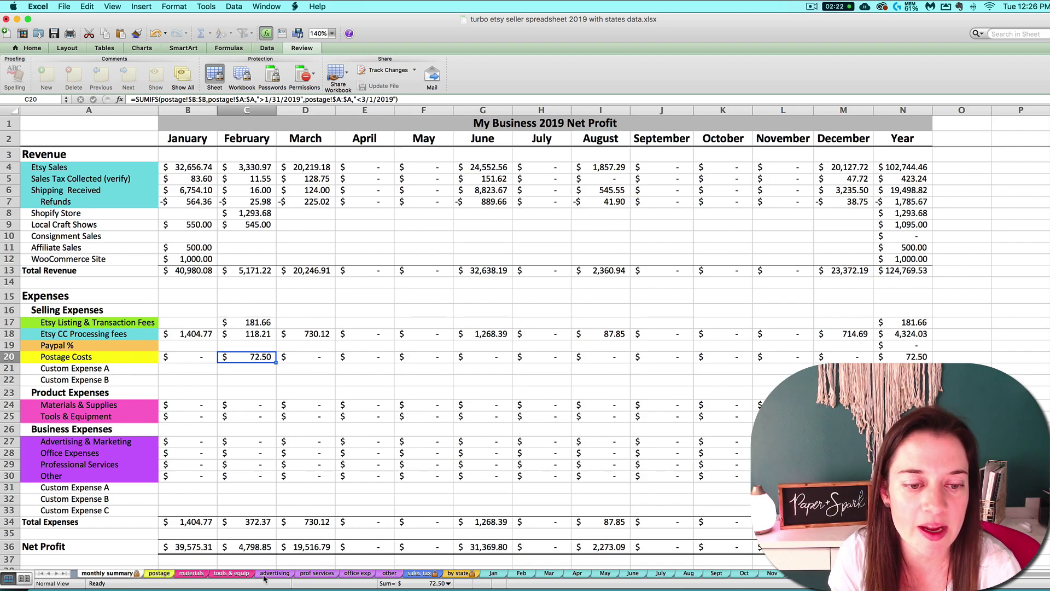
pyautogui.press('super+Tab')
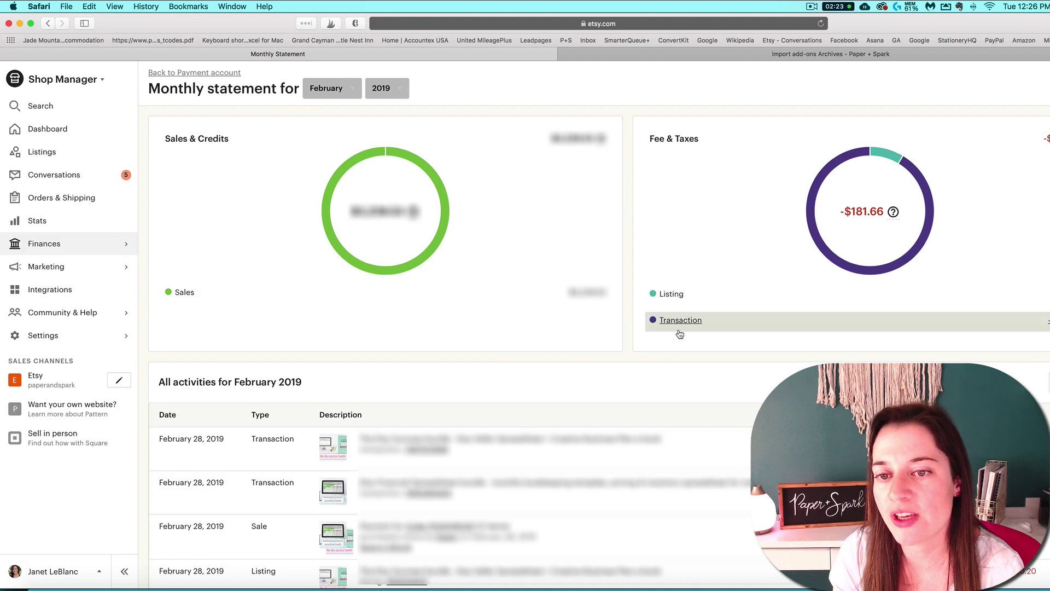
pyautogui.moveTo(894, 204)
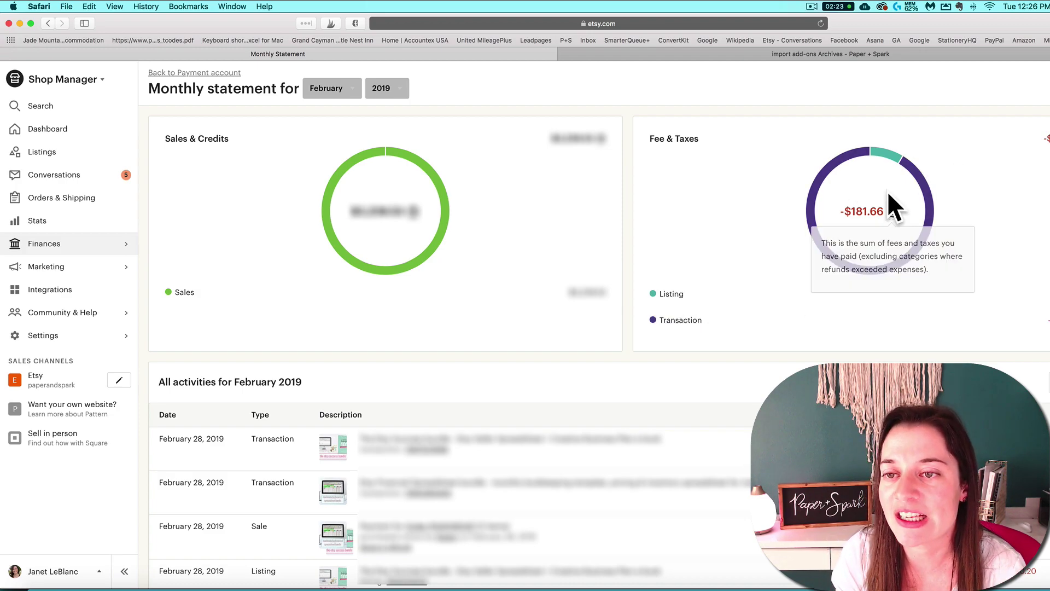